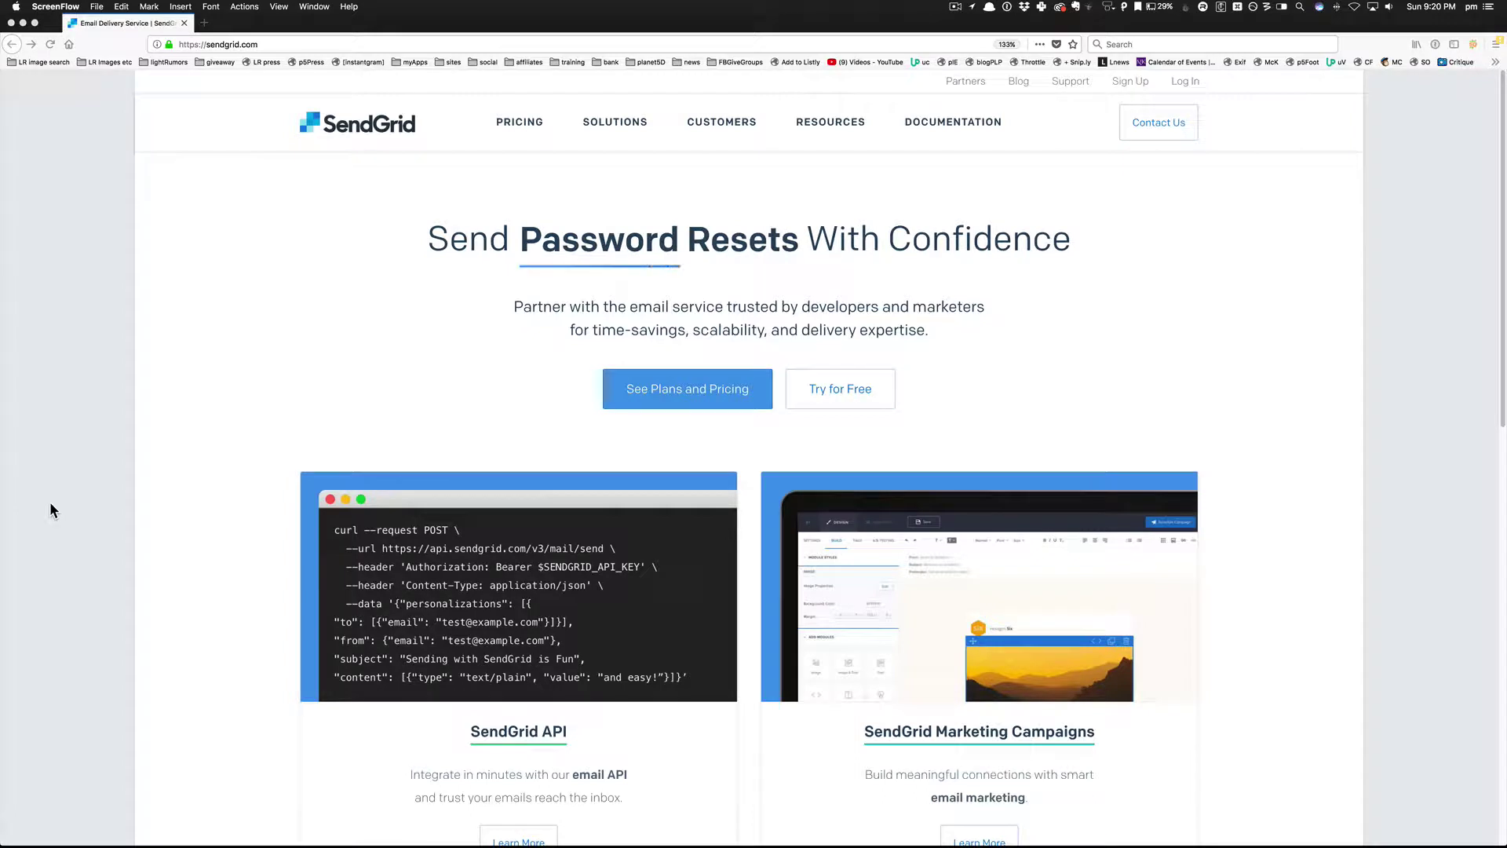
# Open SendGrid's pricing page and highlight the 40,000-email free trial and the free 100 emails/day.
pyautogui.click(705, 356)
pyautogui.click(709, 392)
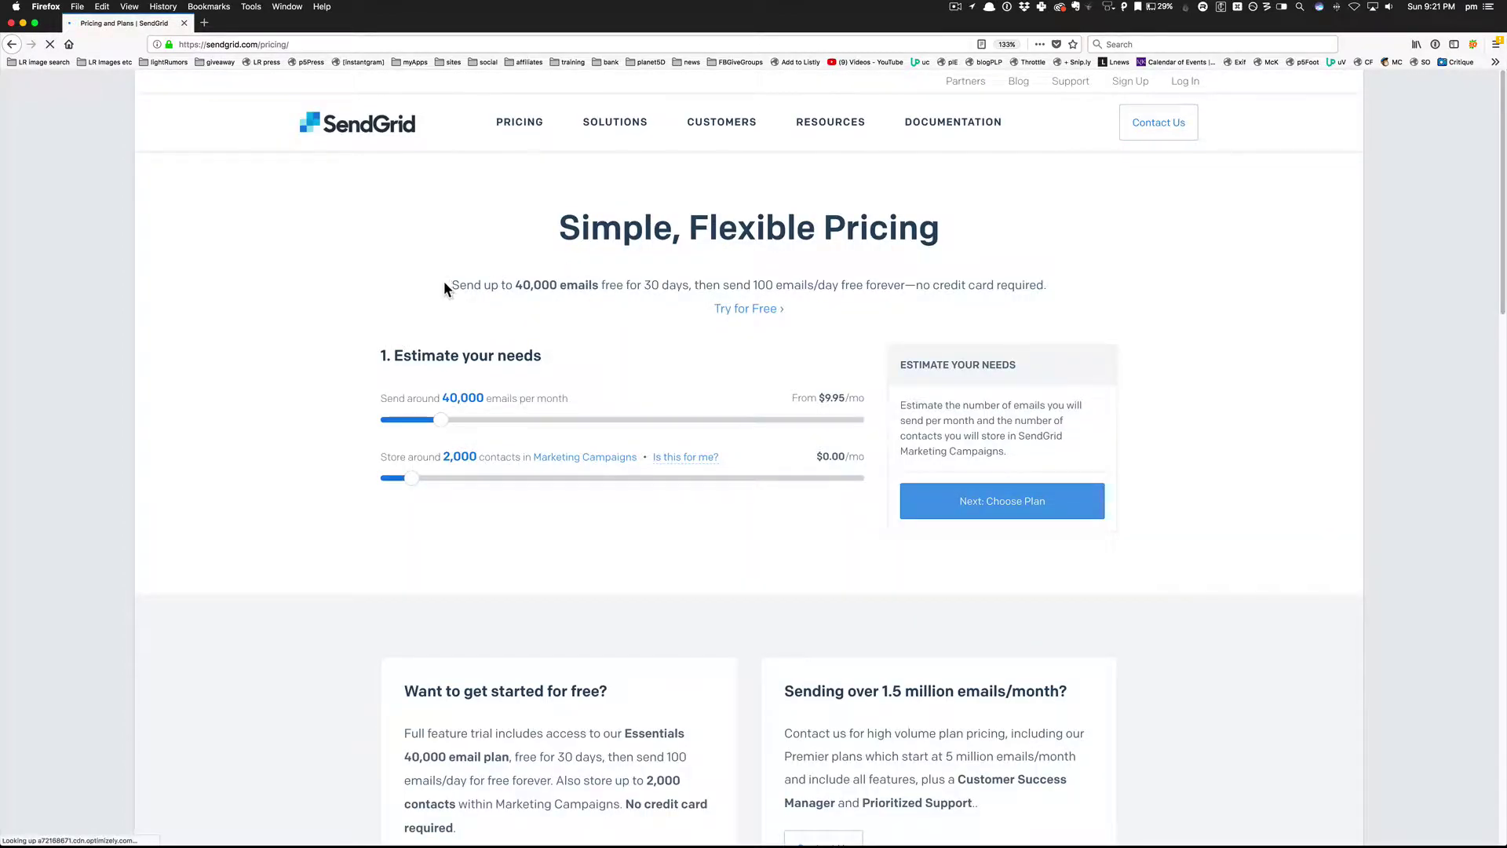
pyautogui.moveTo(450, 284); pyautogui.dragTo(691, 285)
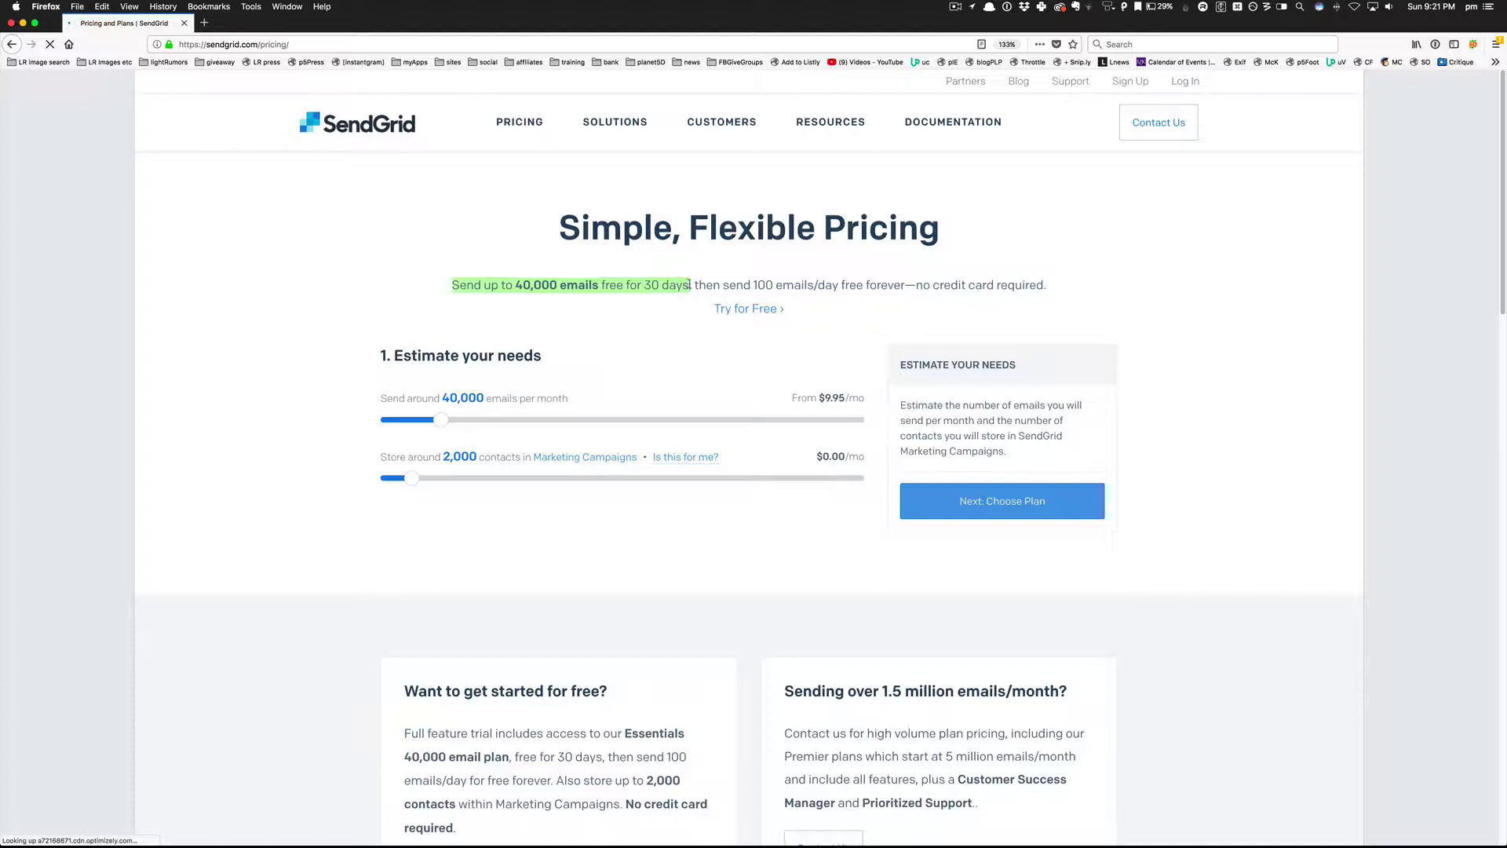
pyautogui.click(699, 300)
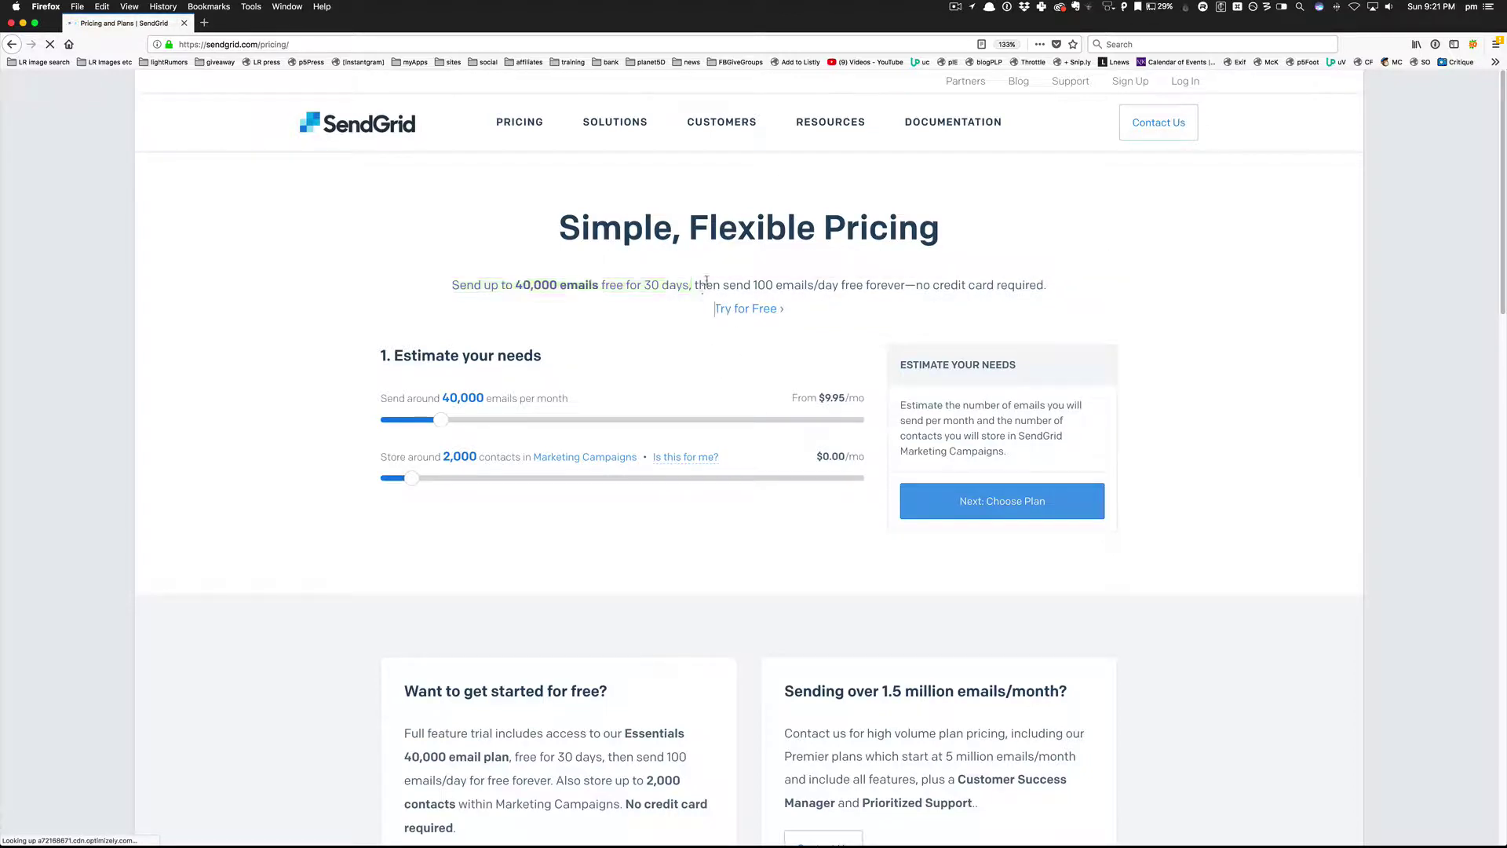
pyautogui.moveTo(735, 285); pyautogui.dragTo(887, 285)
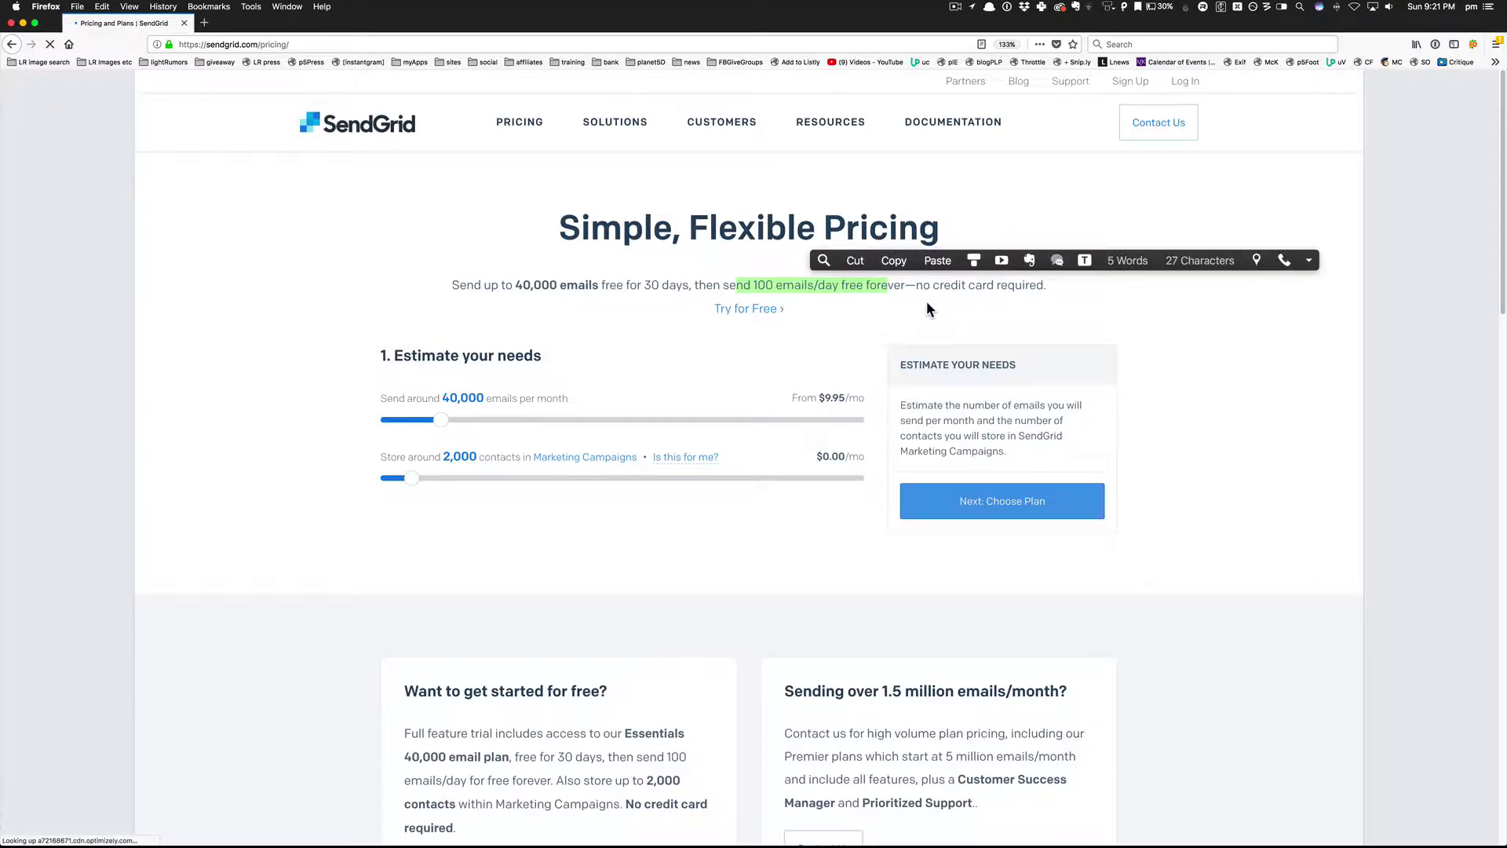
pyautogui.tripleClick(754, 287)
pyautogui.doubleClick(764, 287)
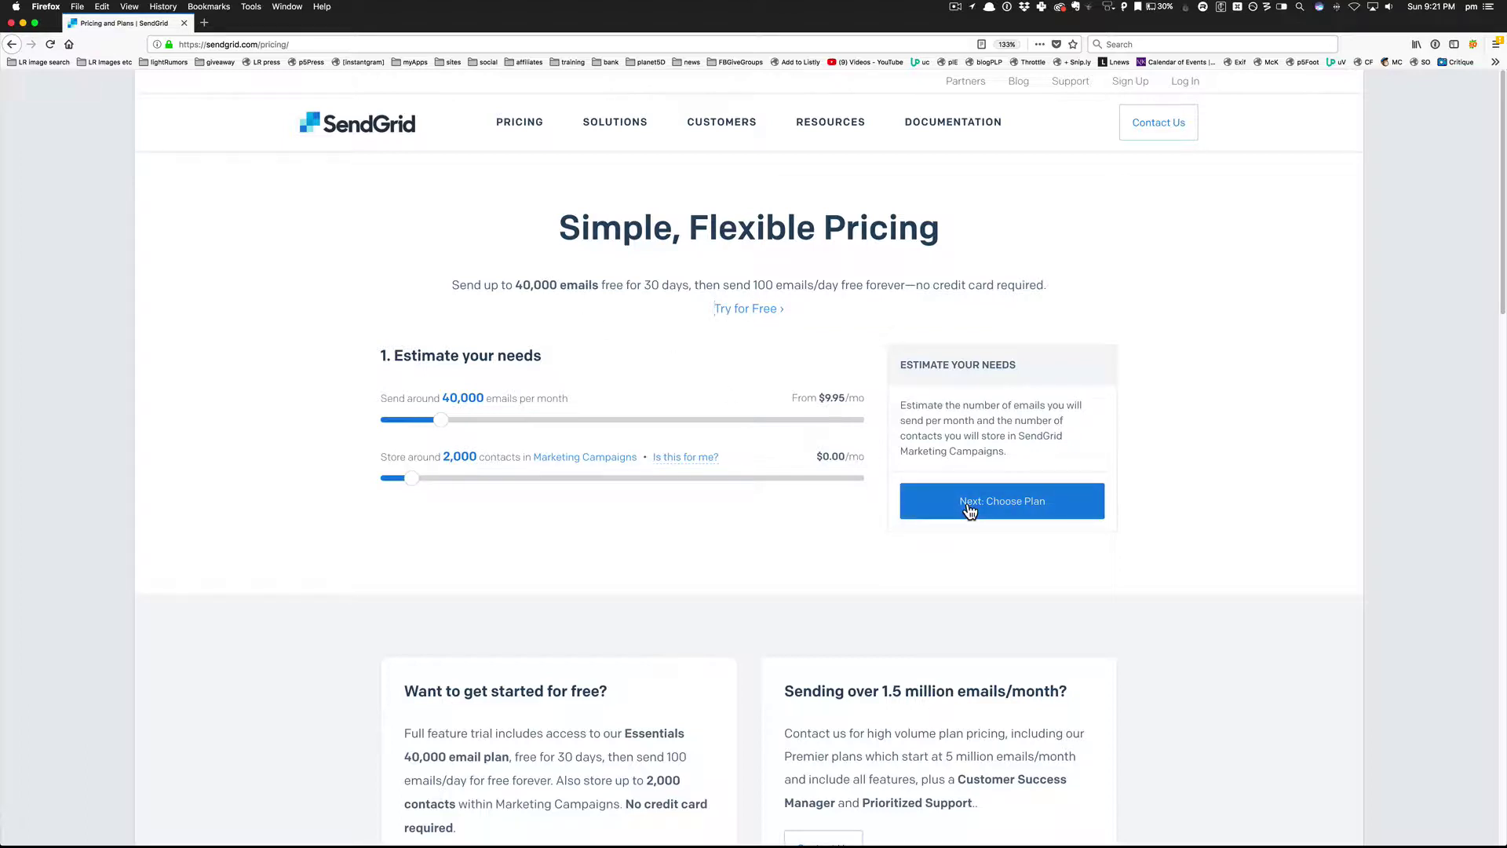
# Sign up for a free SendGrid account and scroll to the Send Your First Email options.
pyautogui.click(735, 310)
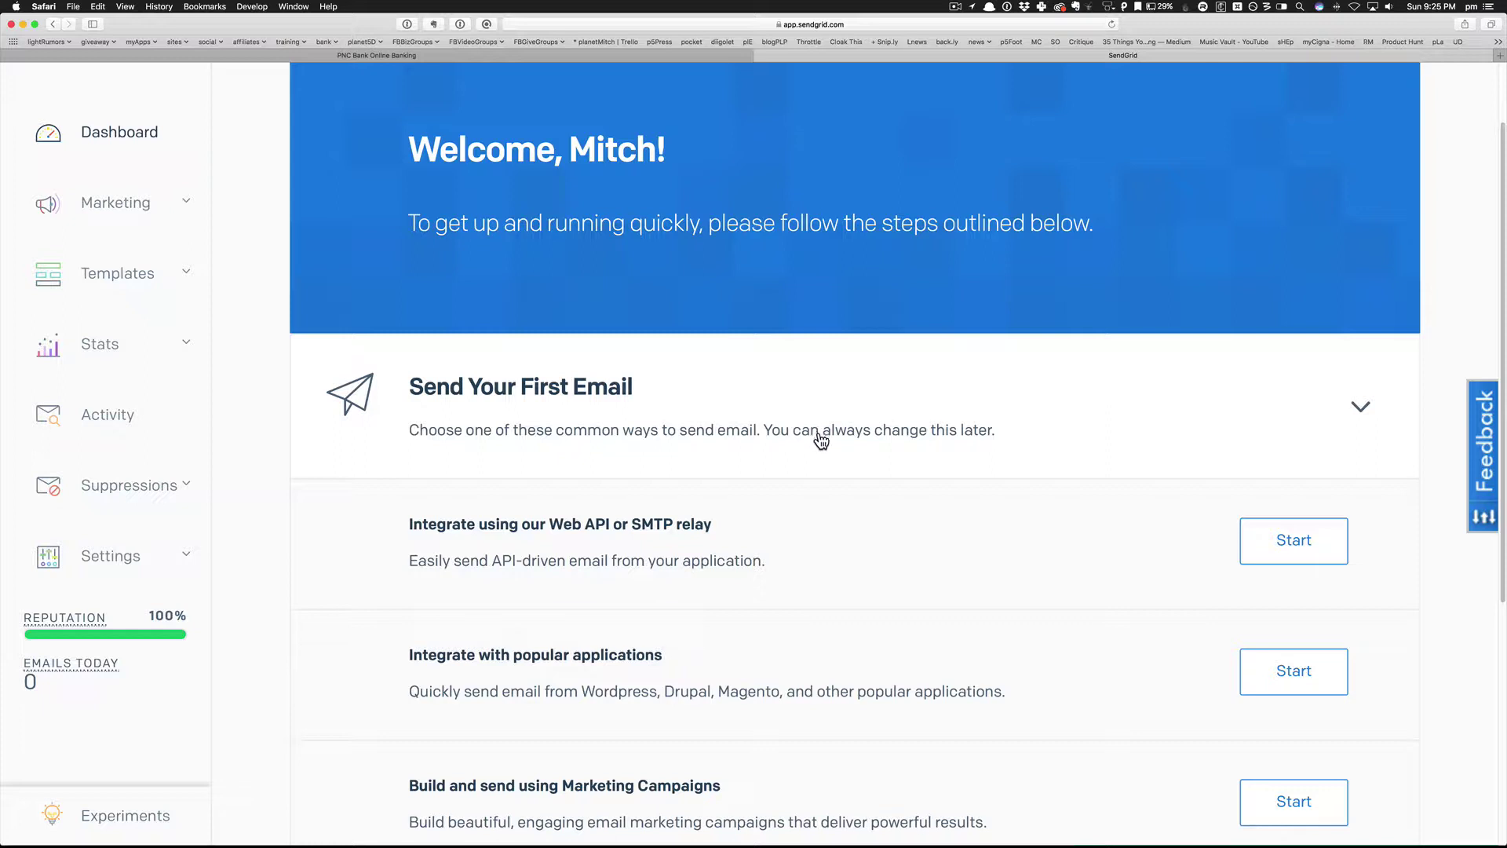
pyautogui.scroll(-1, 817, 457)
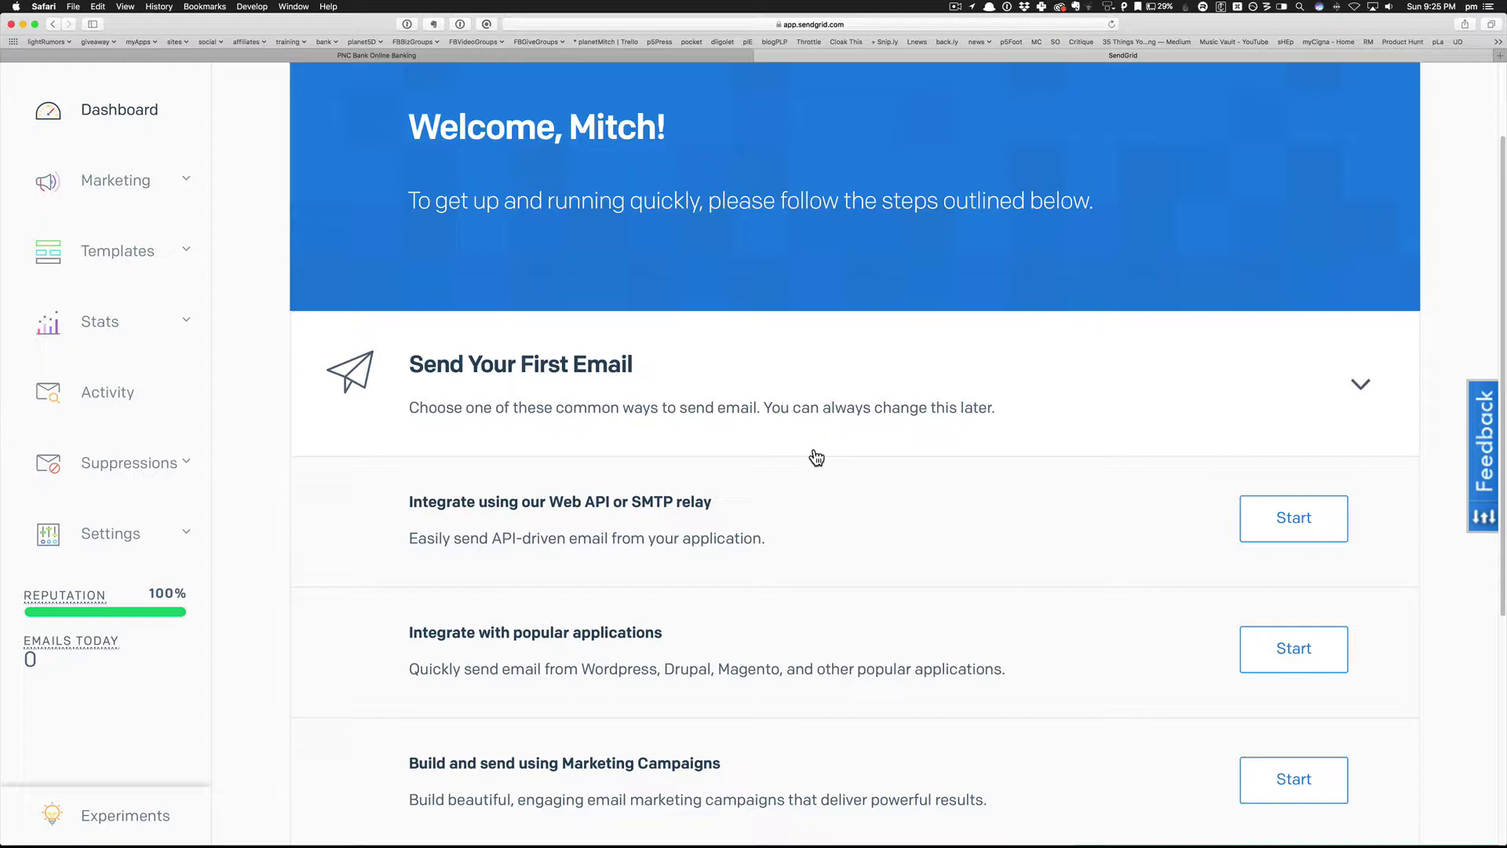
pyautogui.scroll(-3, 816, 456)
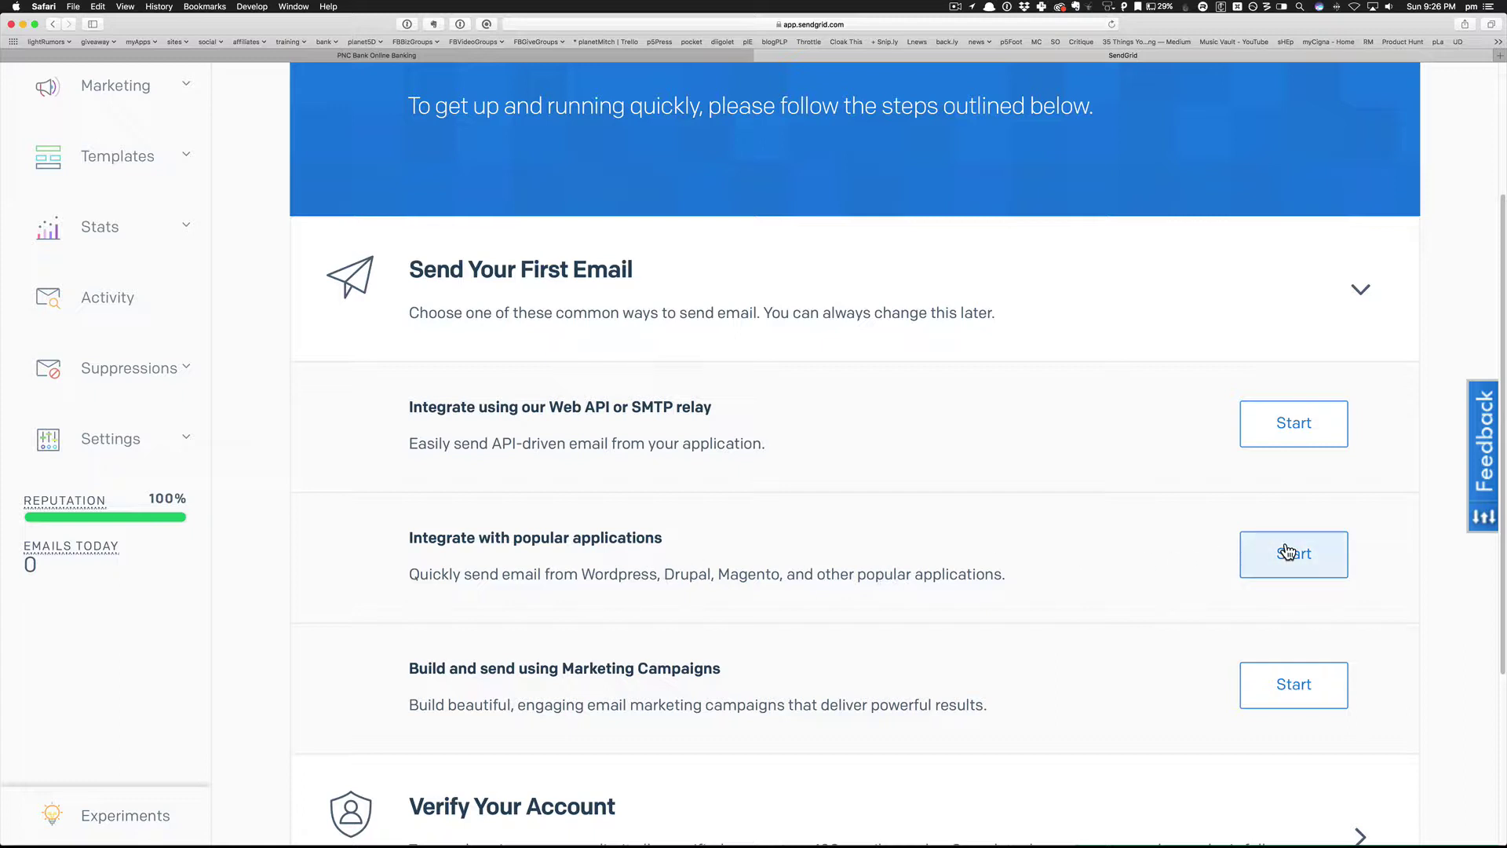
# Start the 'Integrate using our Web API or SMTP relay' setup guide.
pyautogui.click(1275, 417)
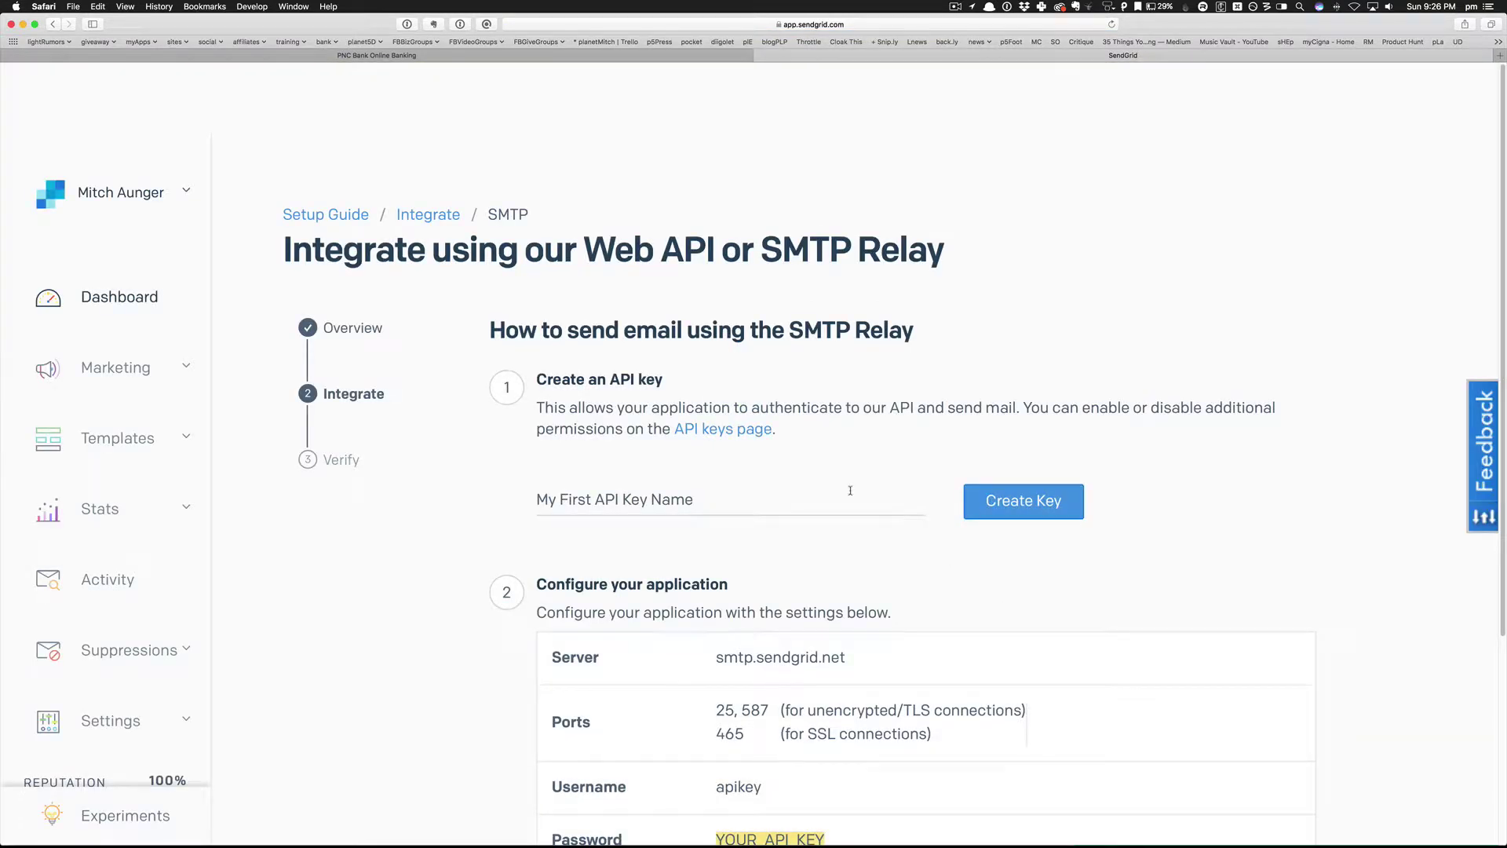
# Create a SendGrid API key named 'upViral'.
pyautogui.click(664, 500)
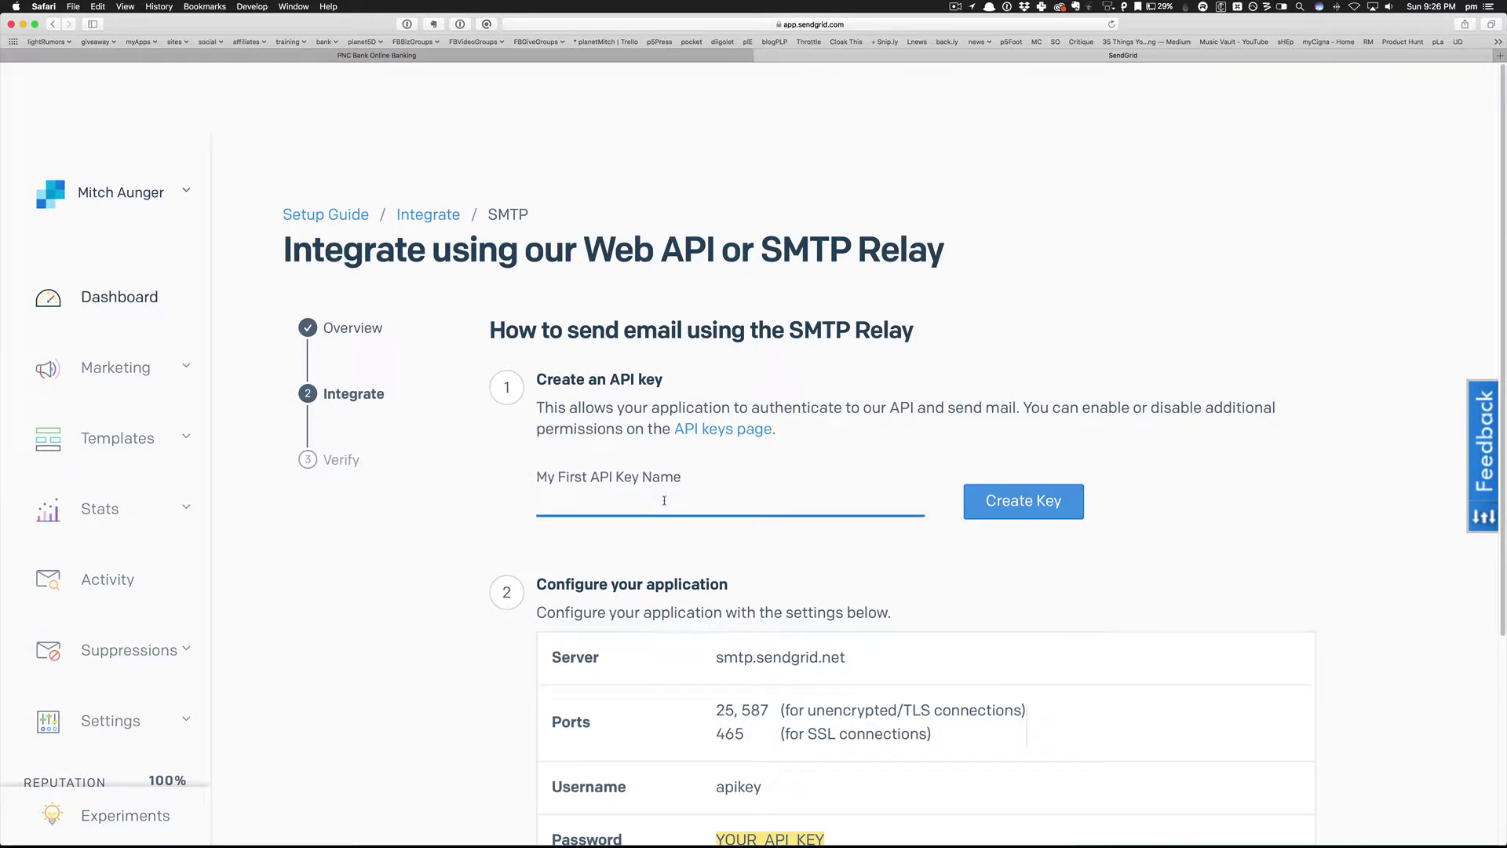
pyautogui.write('p')
pyautogui.press('BackSpace')
pyautogui.write('up')
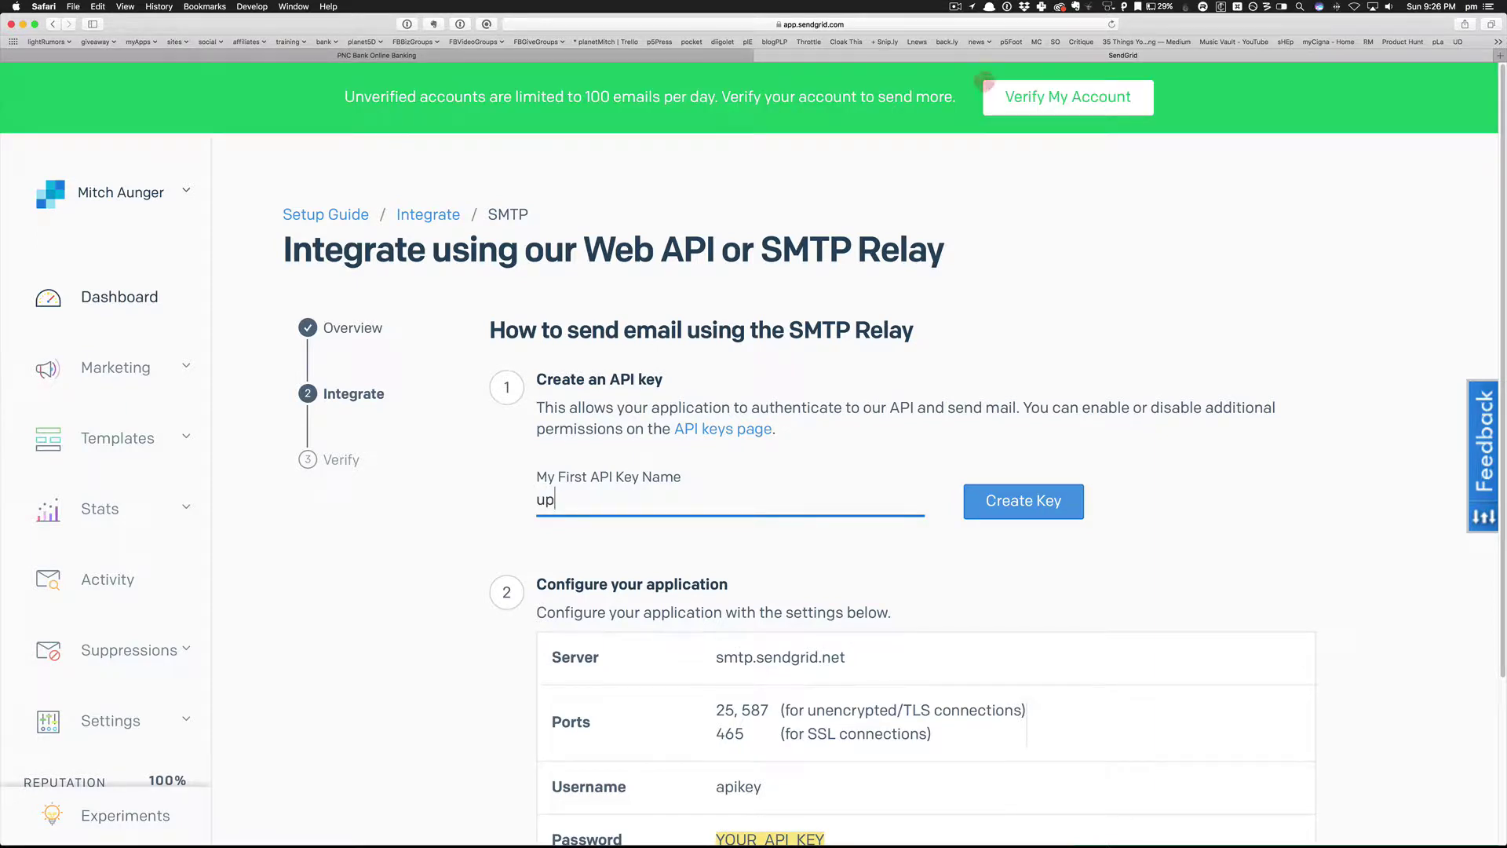
pyautogui.write('Viral')
pyautogui.click(1013, 508)
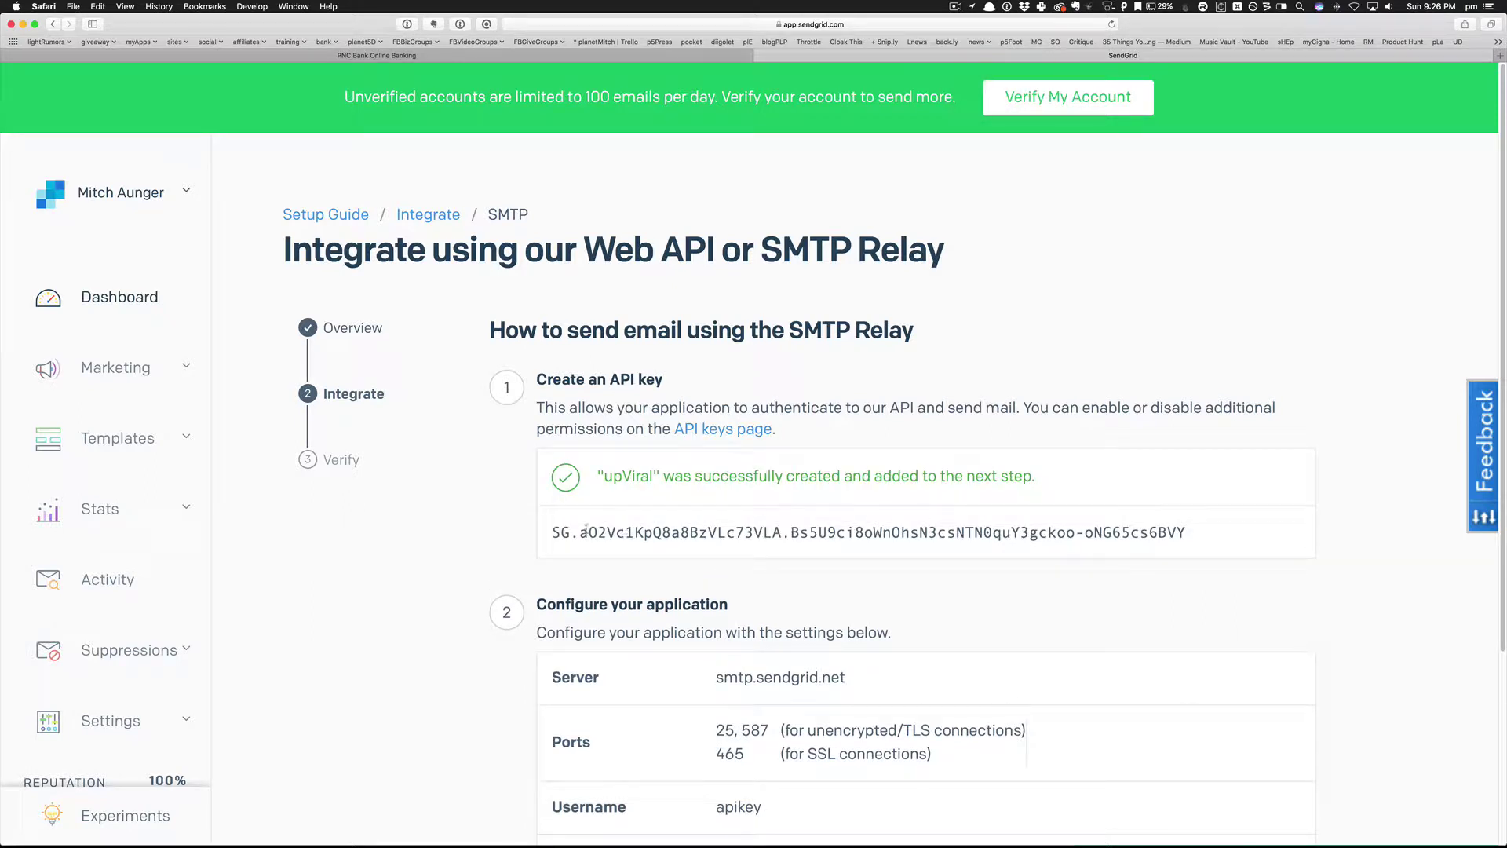
# Copy the newly generated API key to the clipboard.
pyautogui.moveTo(551, 533); pyautogui.dragTo(1183, 536)
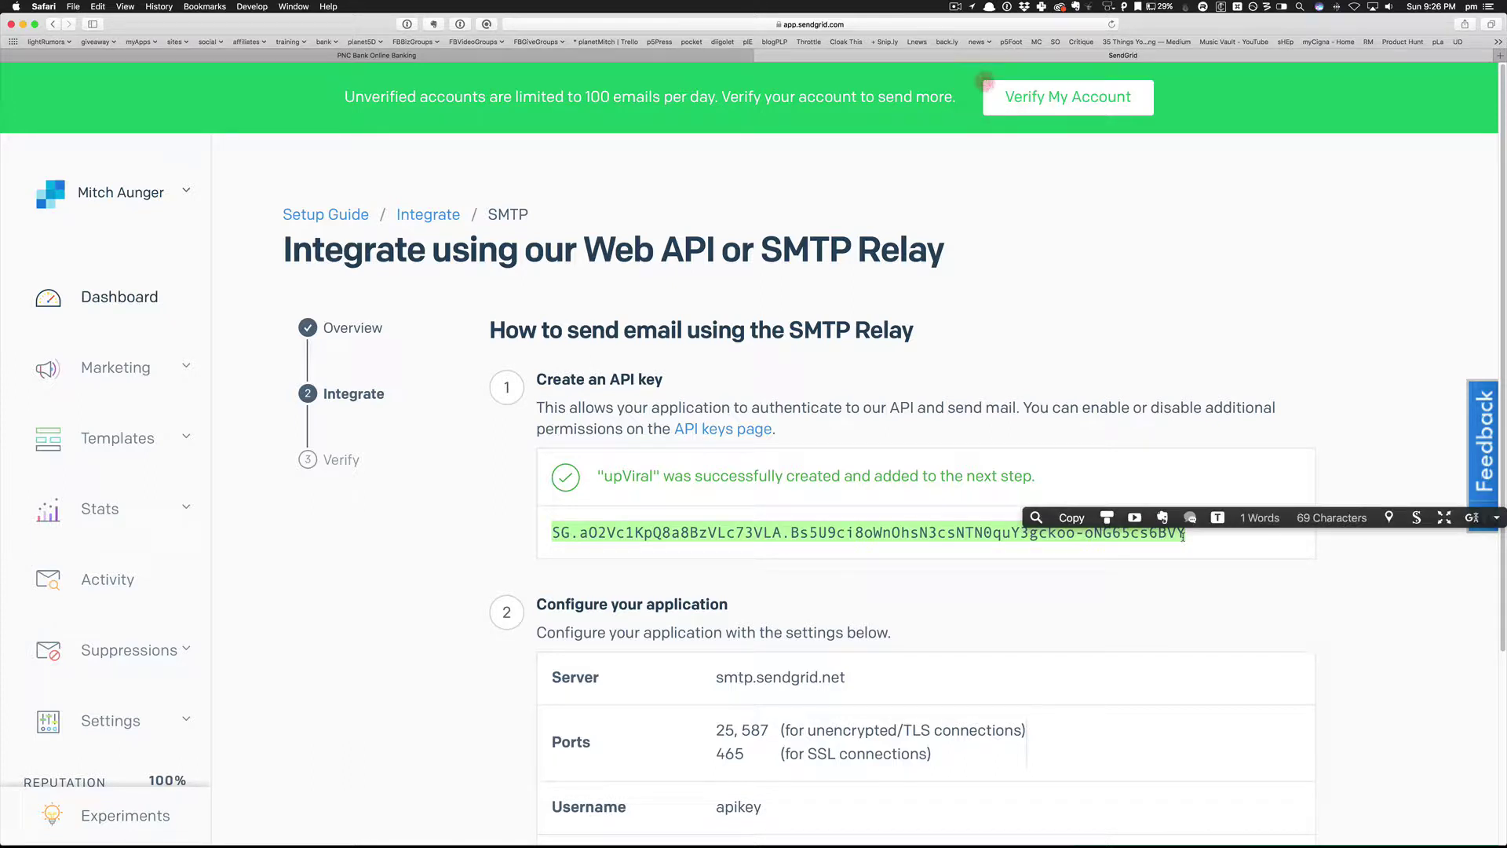
pyautogui.press('super+c')
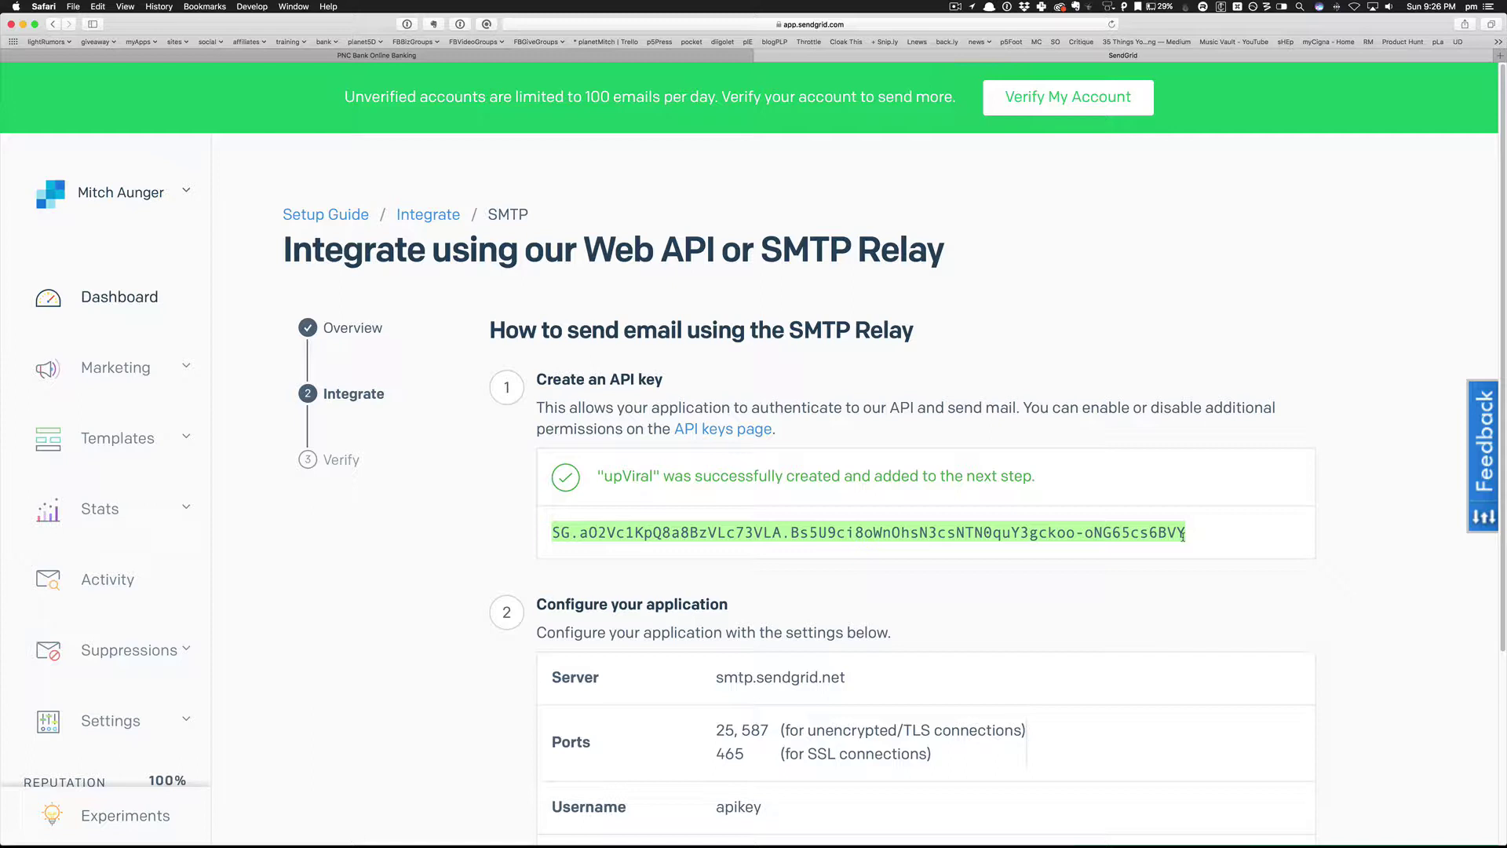
pyautogui.scroll(-5, 1018, 572)
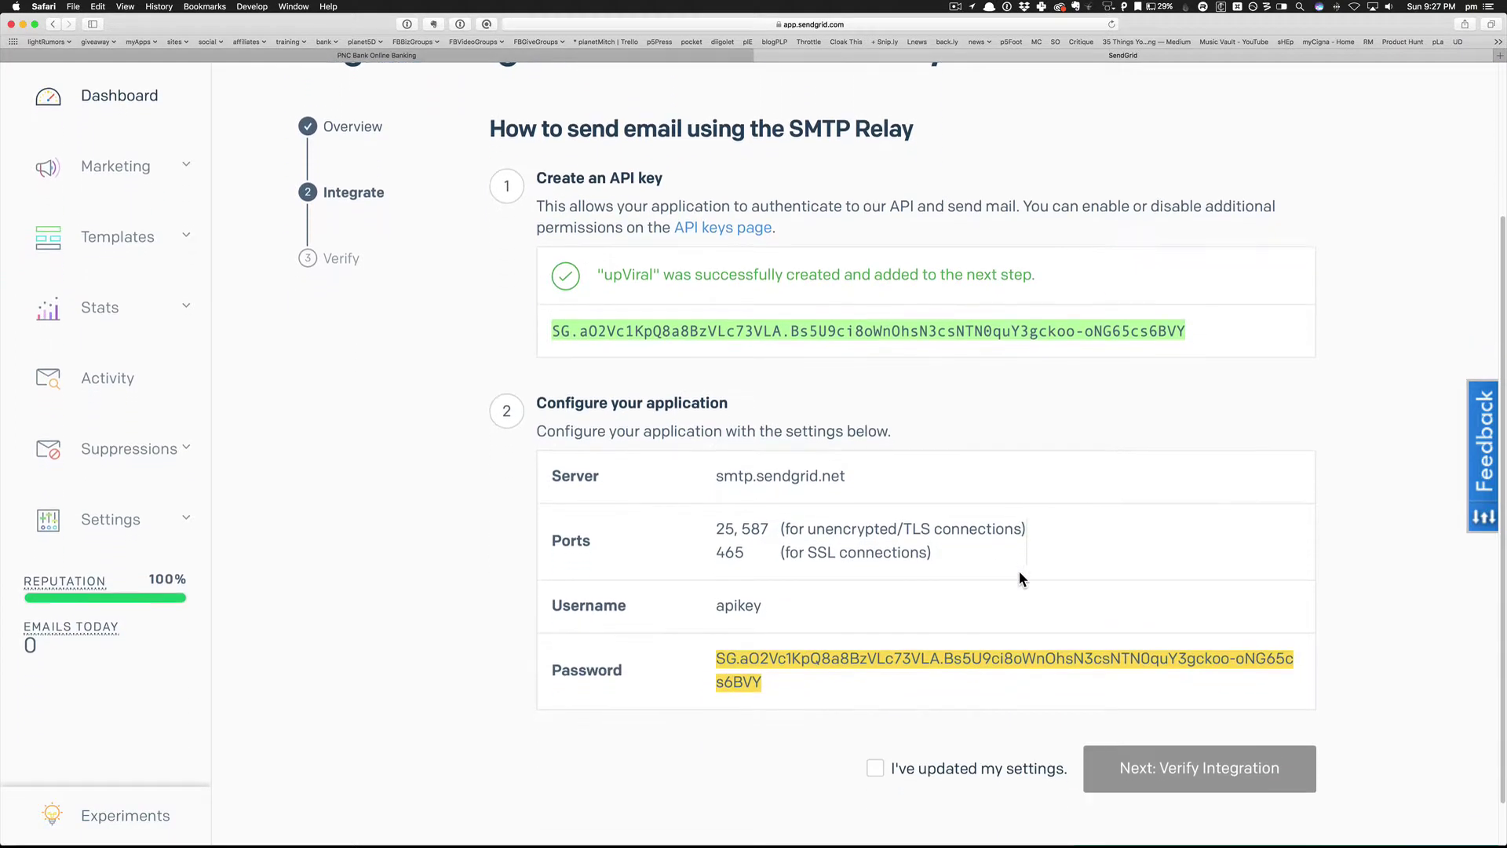
pyautogui.scroll(-2, 1019, 572)
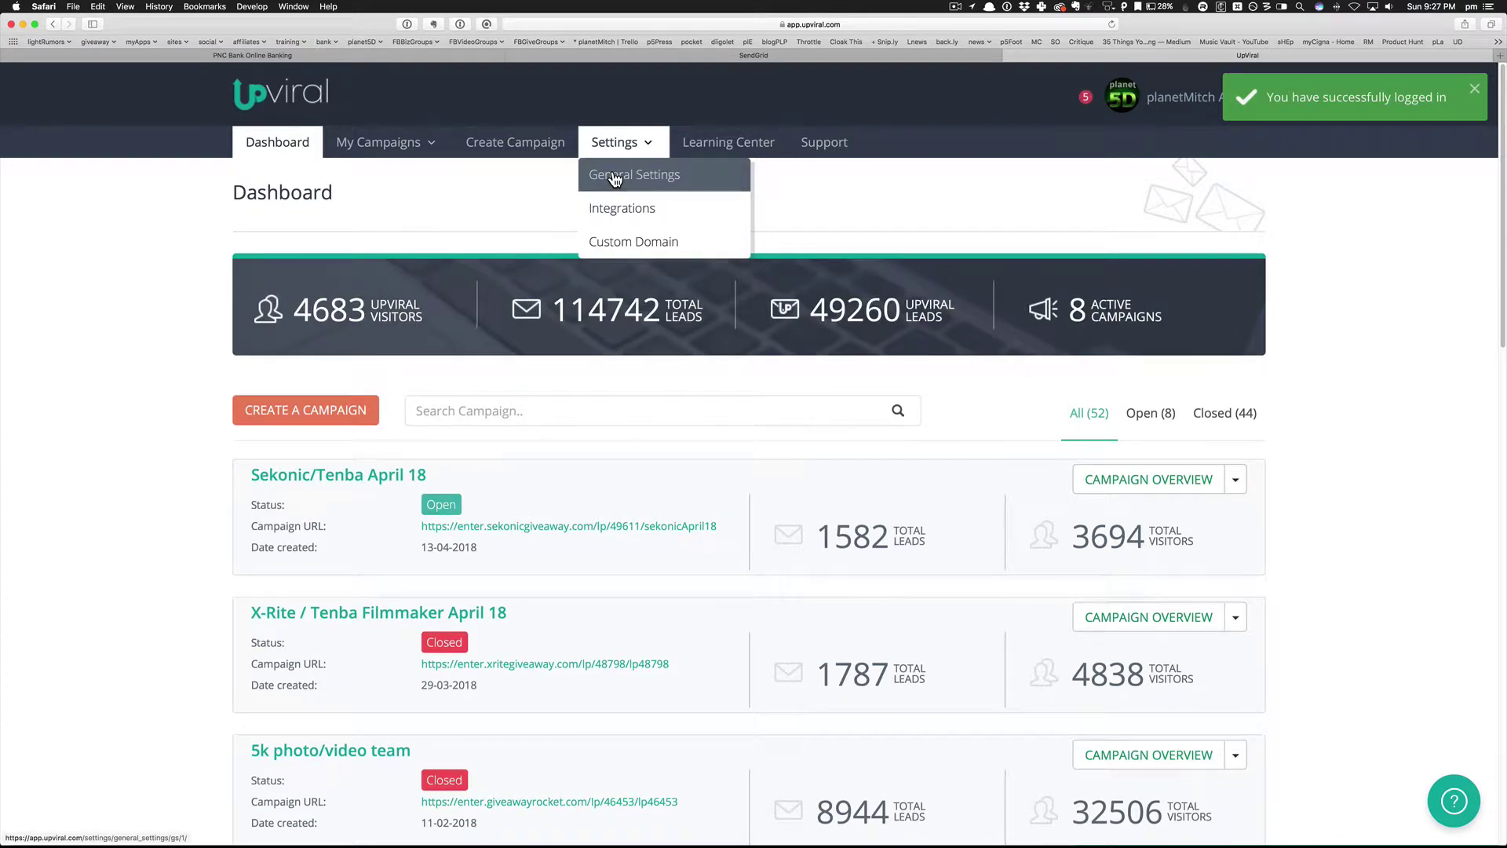
# Choose 'Use SendGrid for all outgoing email' with username-and-password sending, and enter the SendGrid username.
pyautogui.click(624, 176)
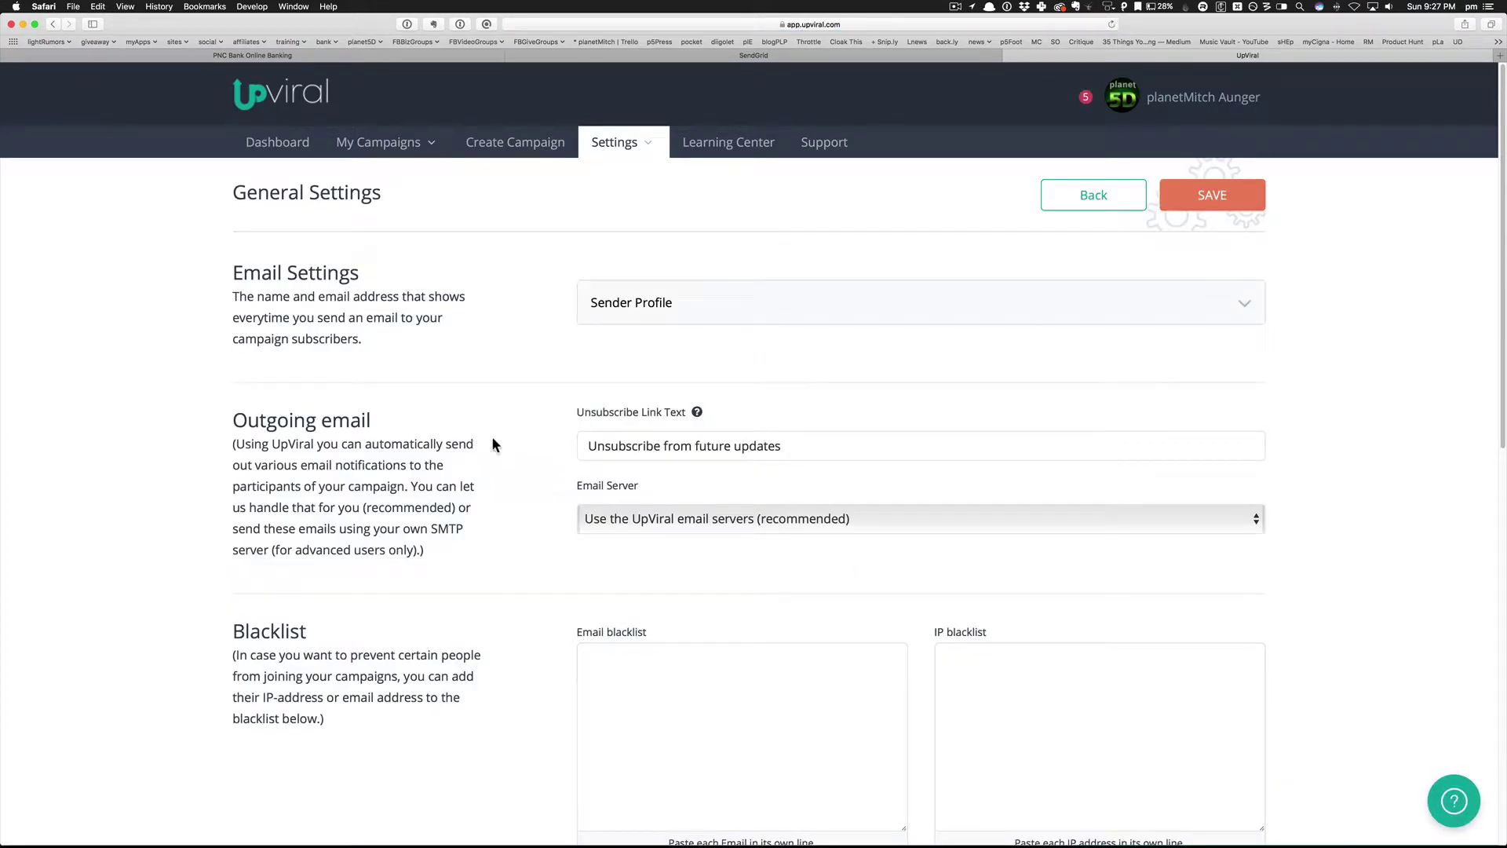
pyautogui.click(682, 520)
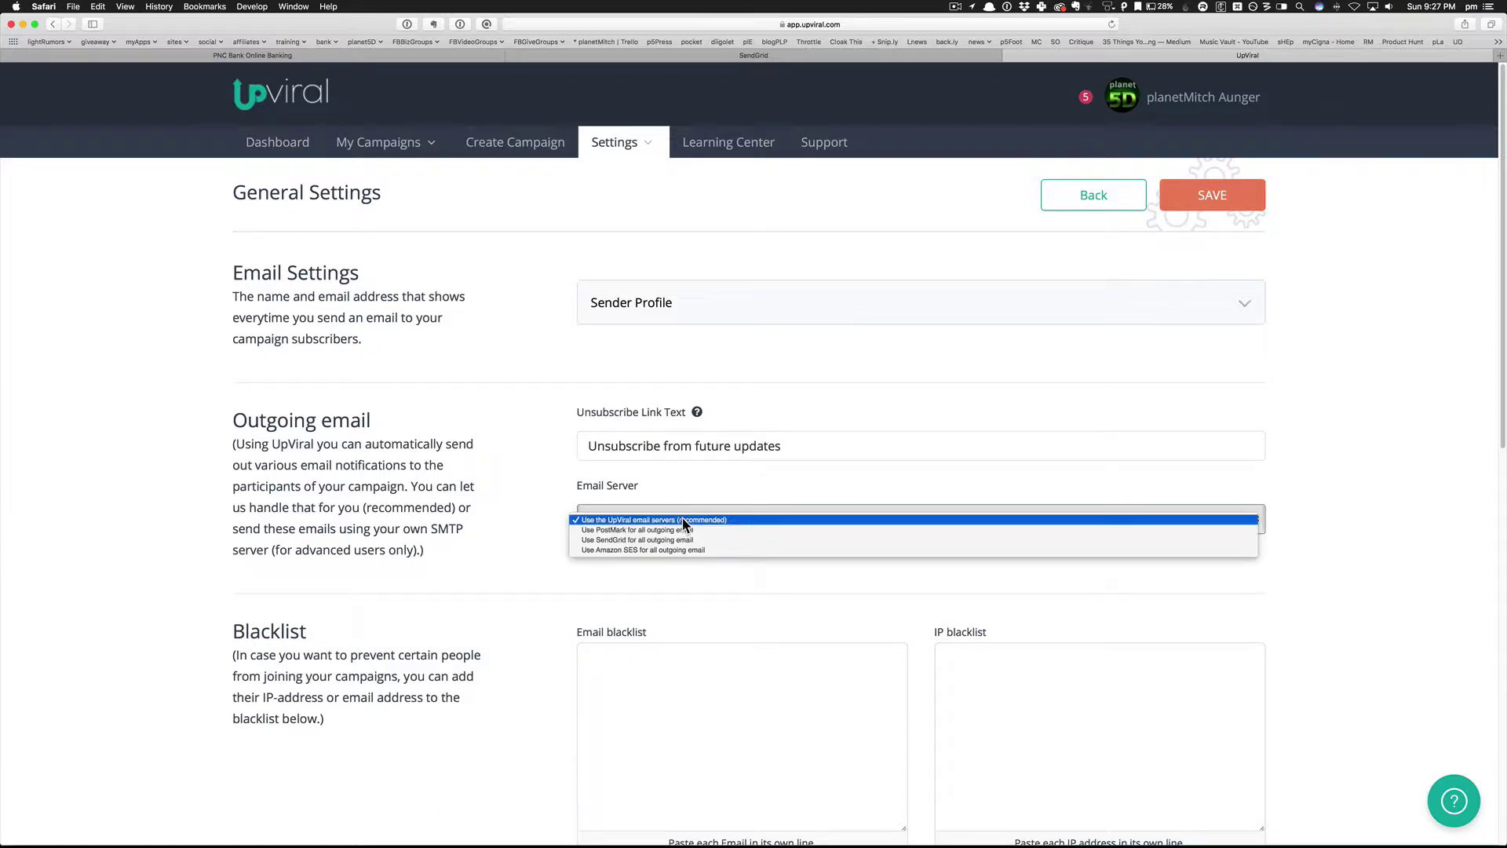
pyautogui.click(700, 540)
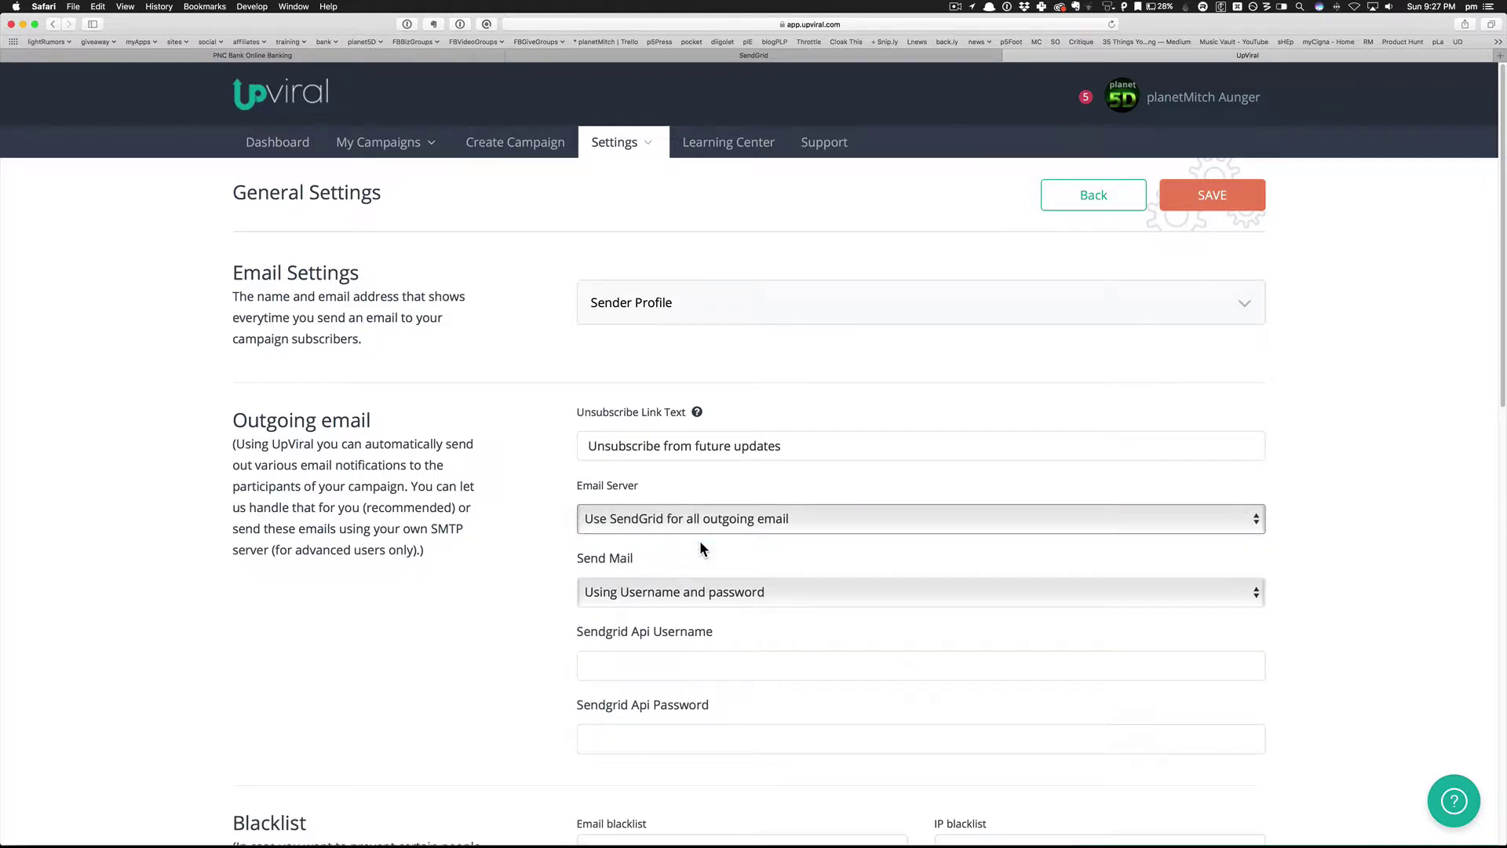
pyautogui.click(648, 594)
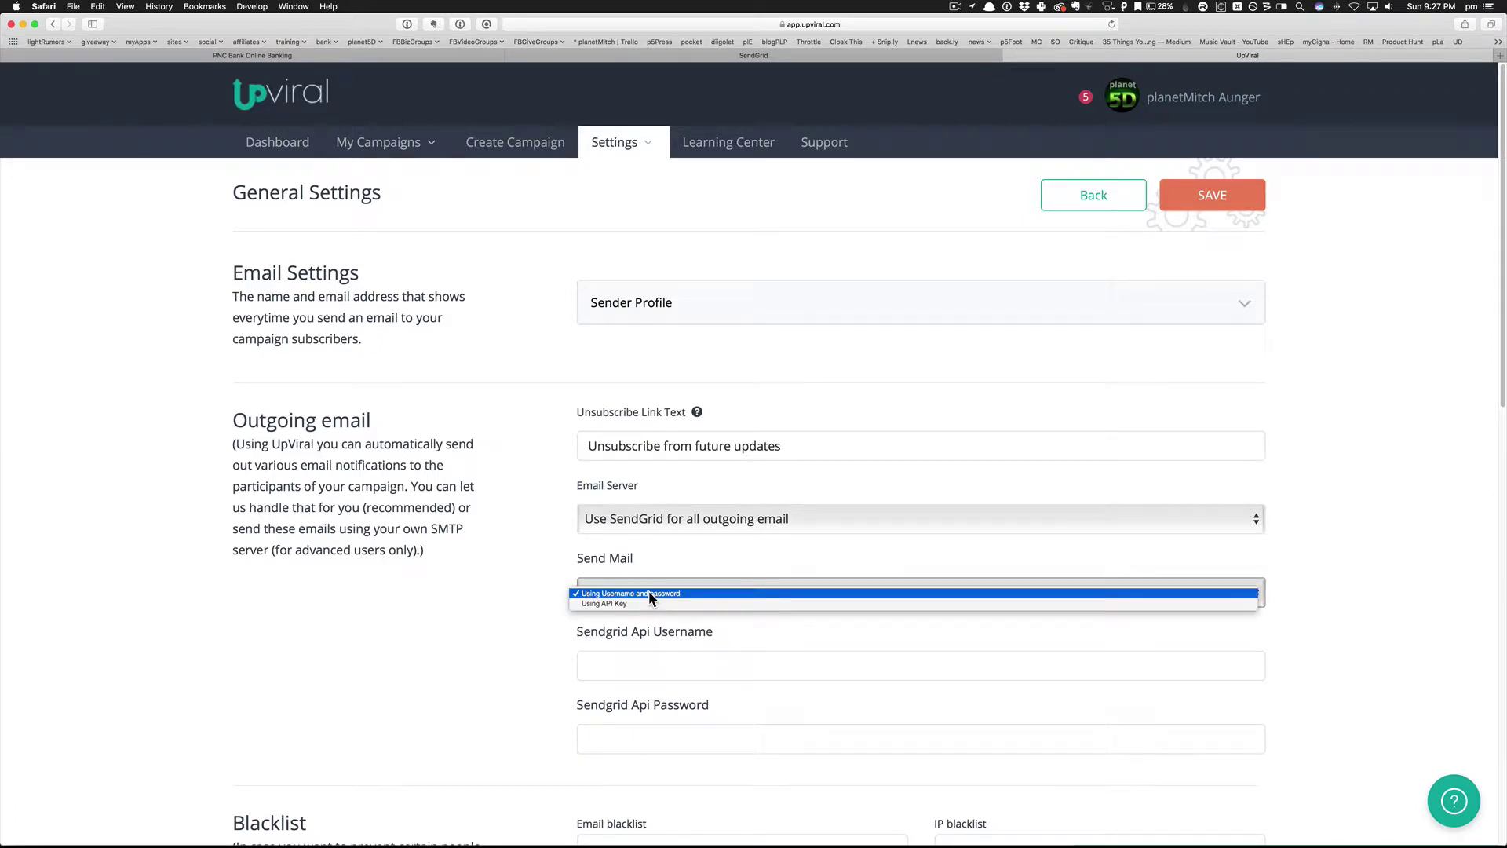
pyautogui.click(649, 593)
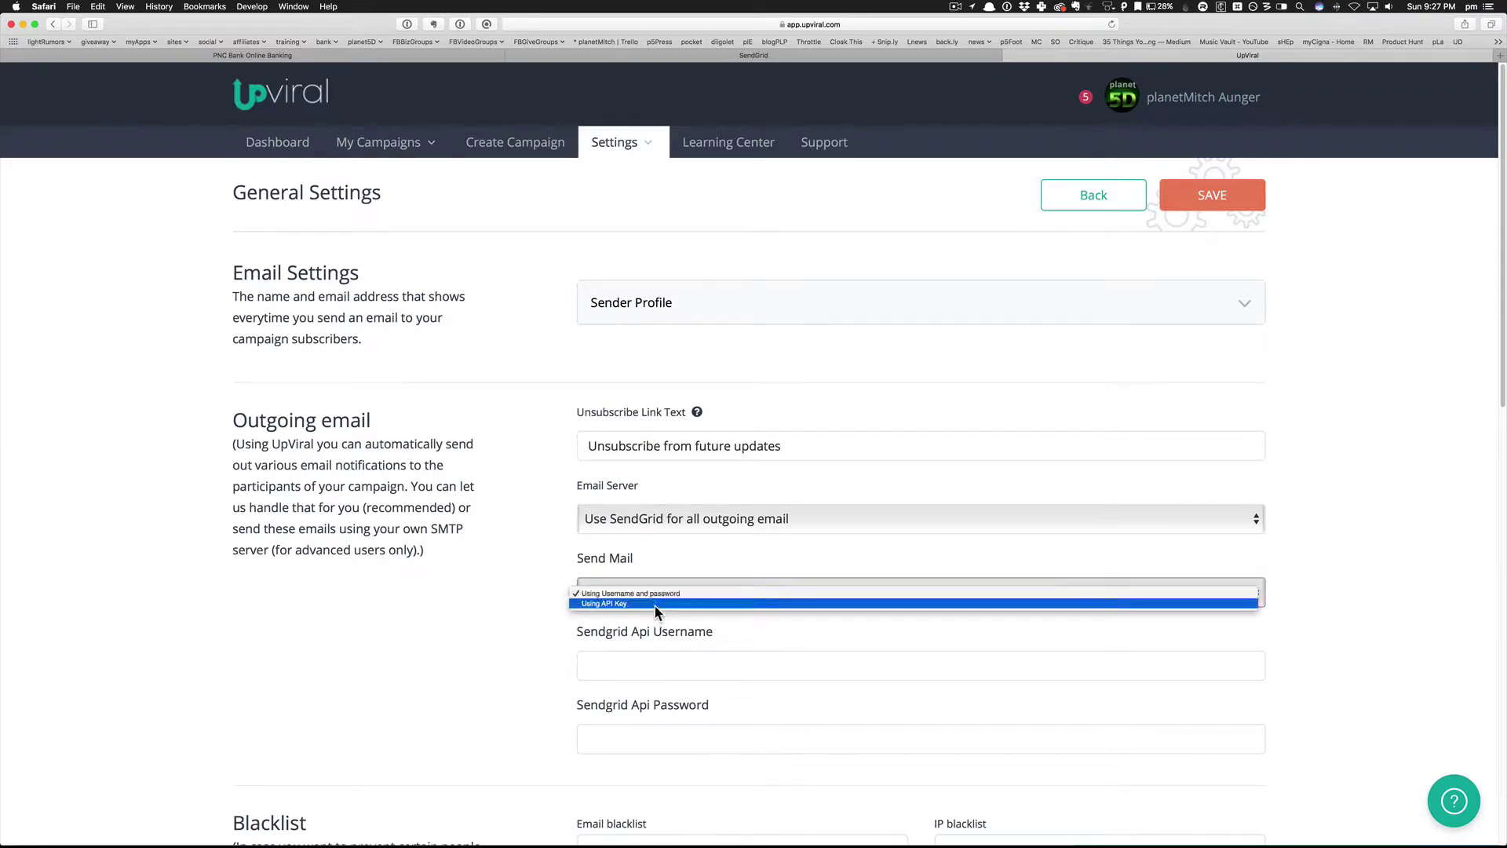
pyautogui.click(657, 661)
pyautogui.write('p')
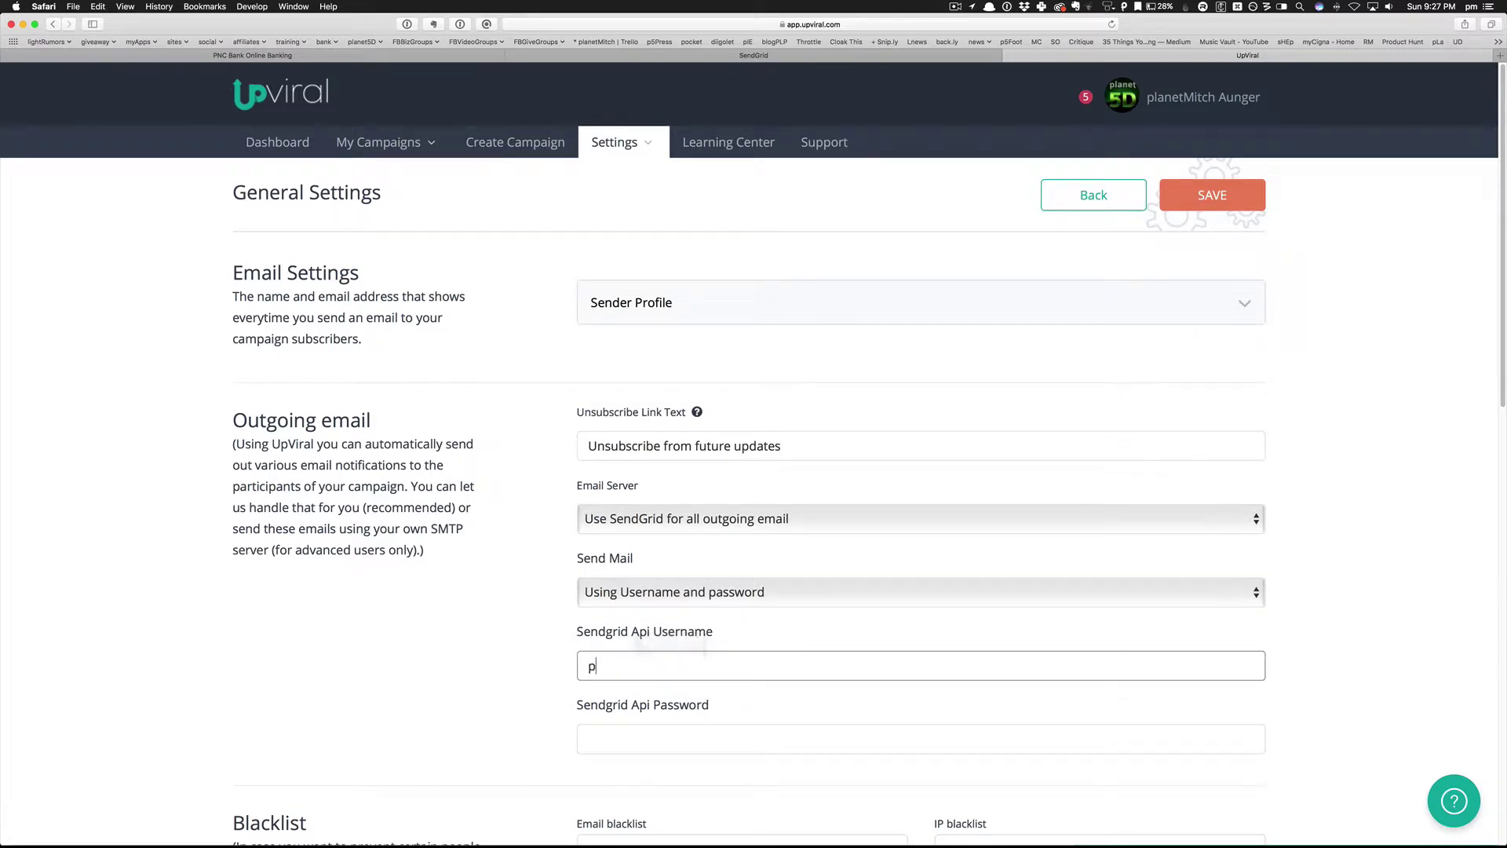
pyautogui.write('lanetMitch')
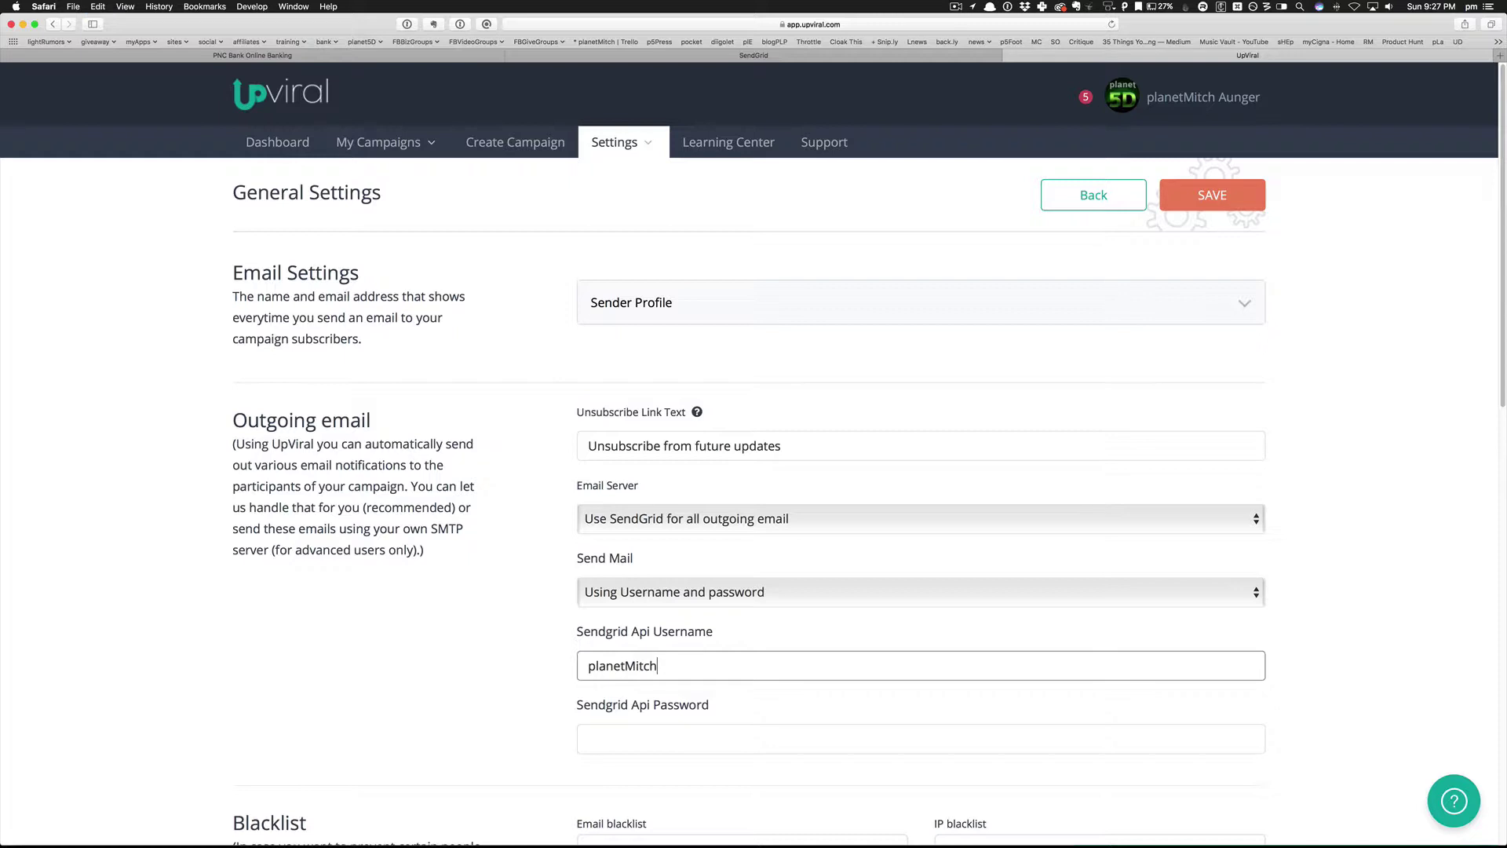
pyautogui.press('Tab')
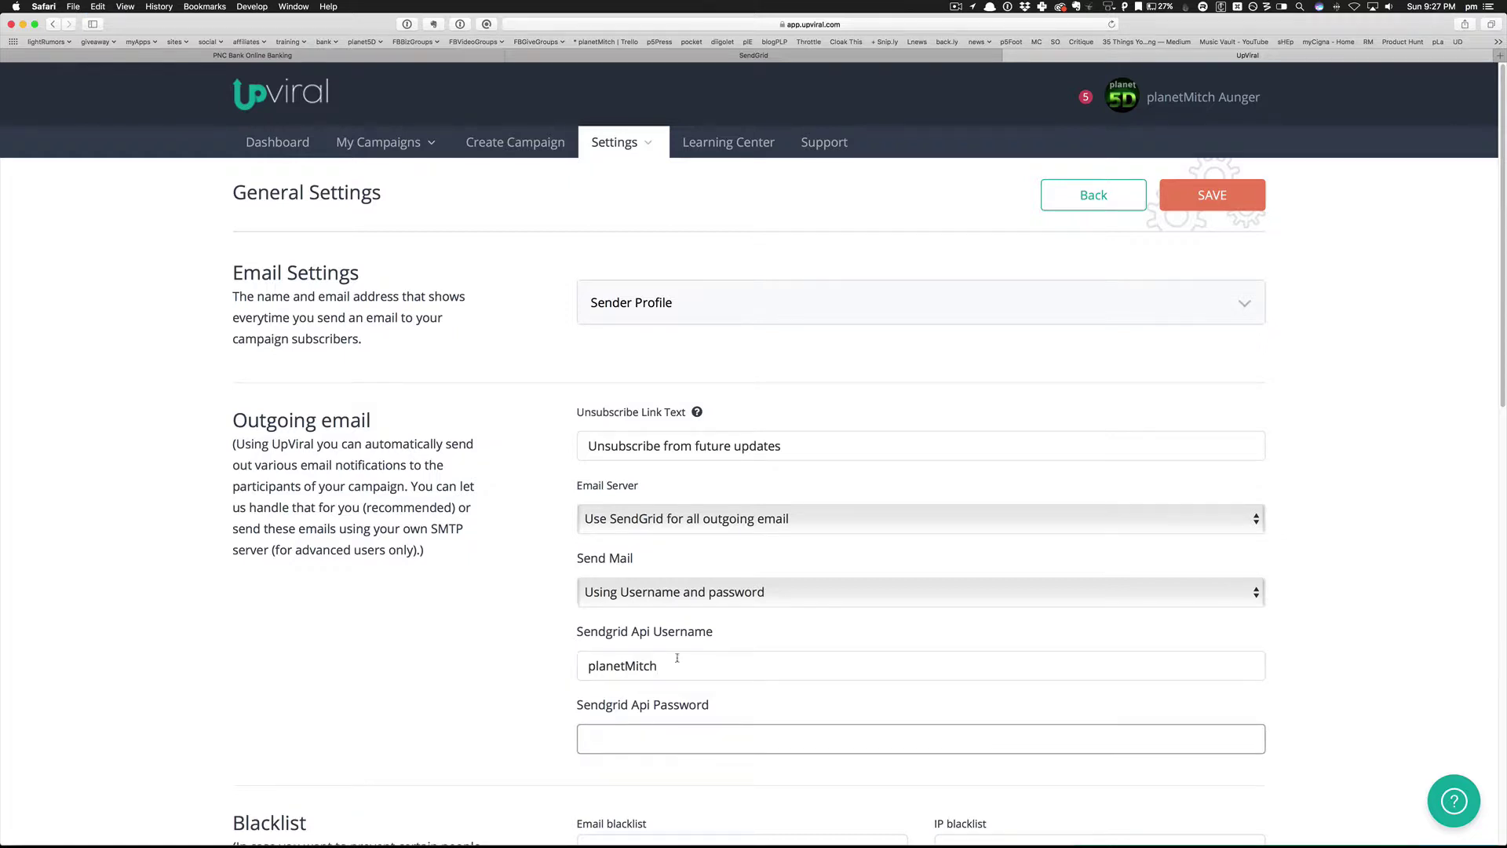
# Switch the SendGrid sending method to API Key and paste the generated key.
pyautogui.click(642, 591)
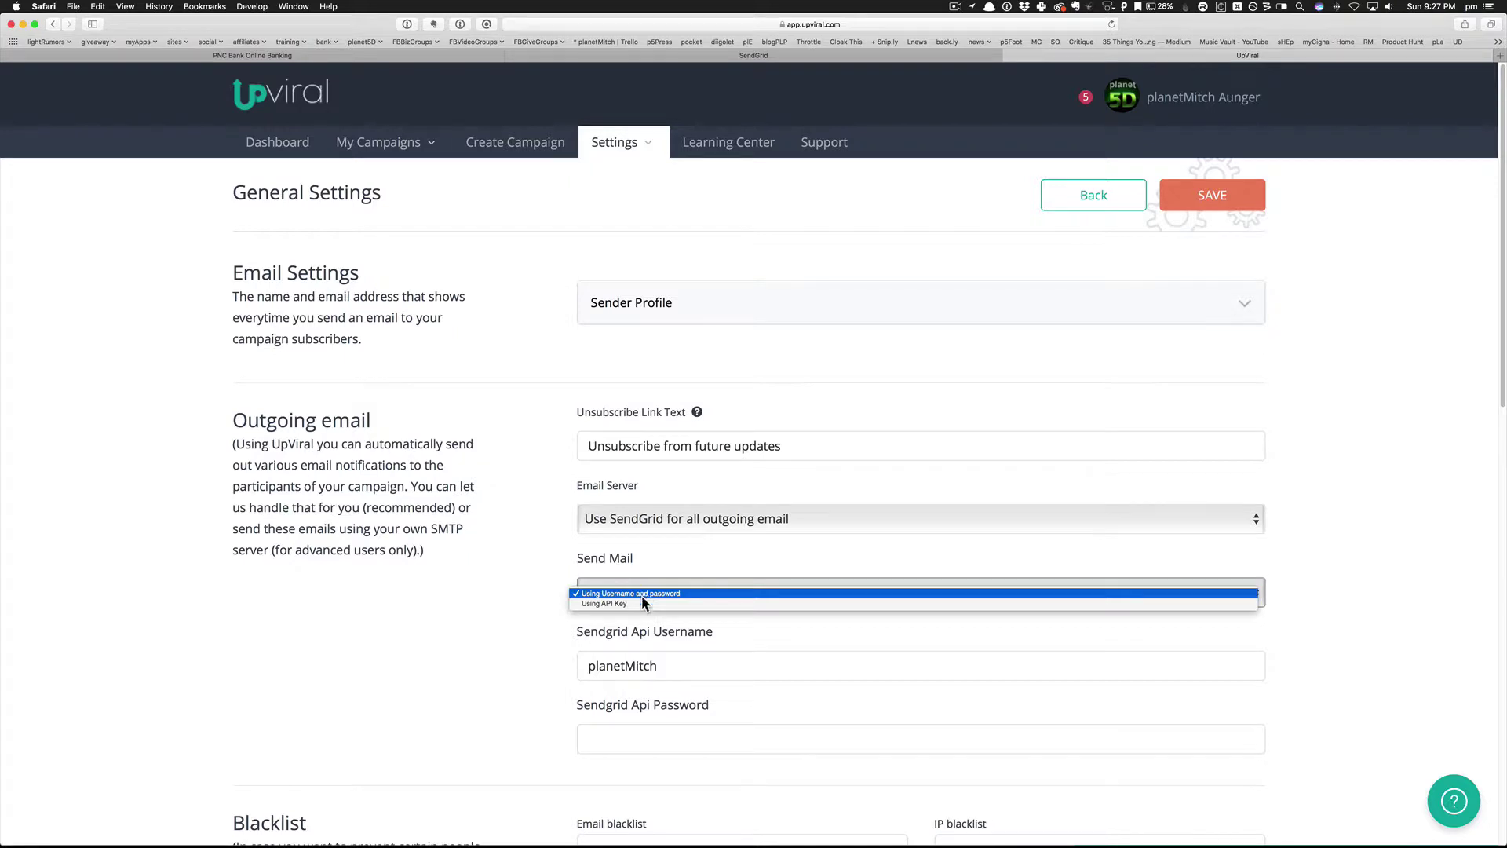
pyautogui.click(642, 604)
pyautogui.click(650, 664)
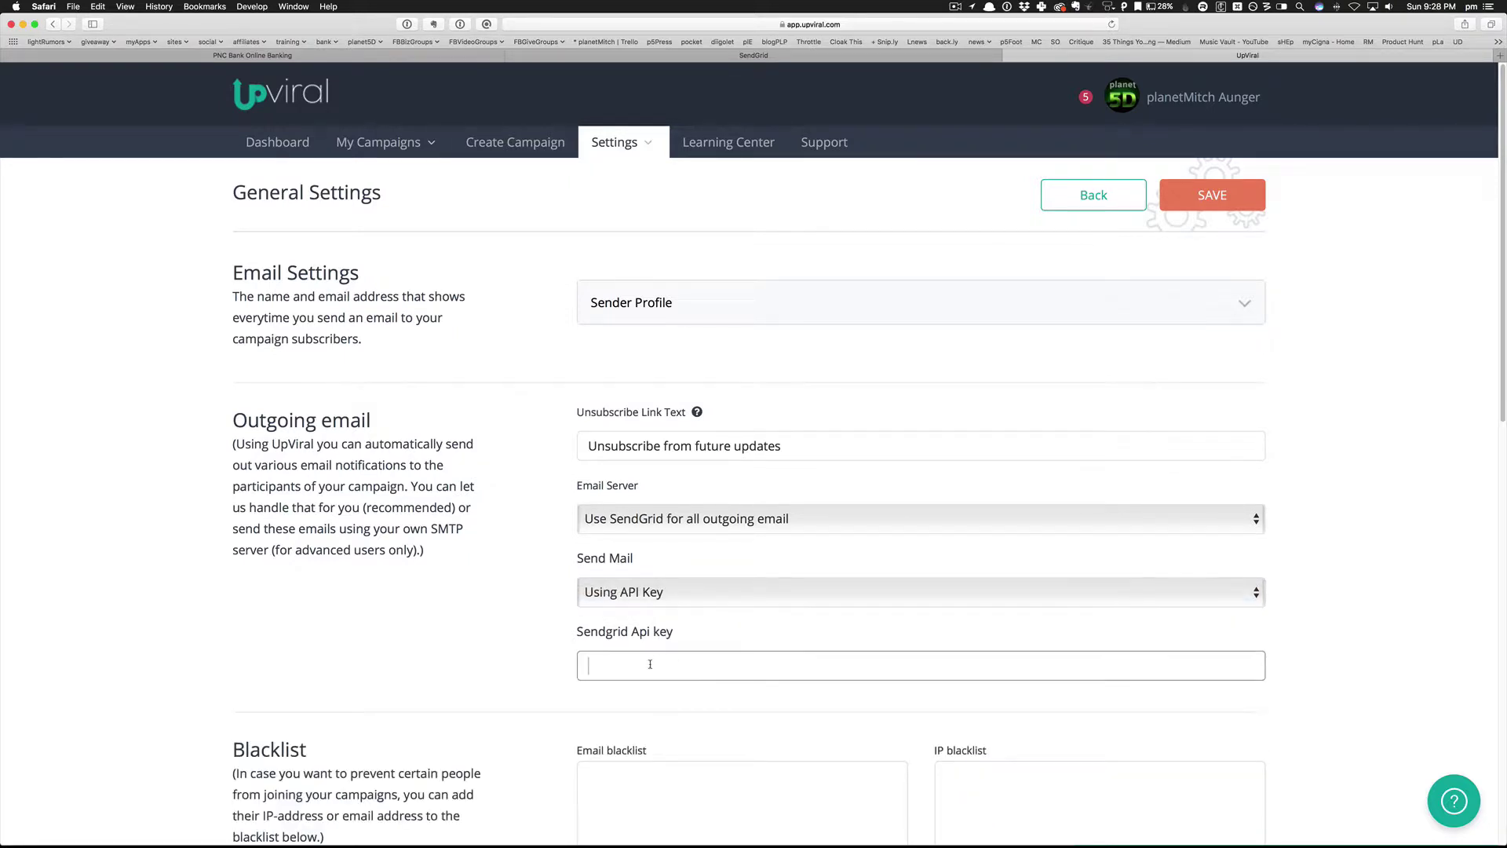
pyautogui.press('super+v')
pyautogui.scroll(-6, 649, 663)
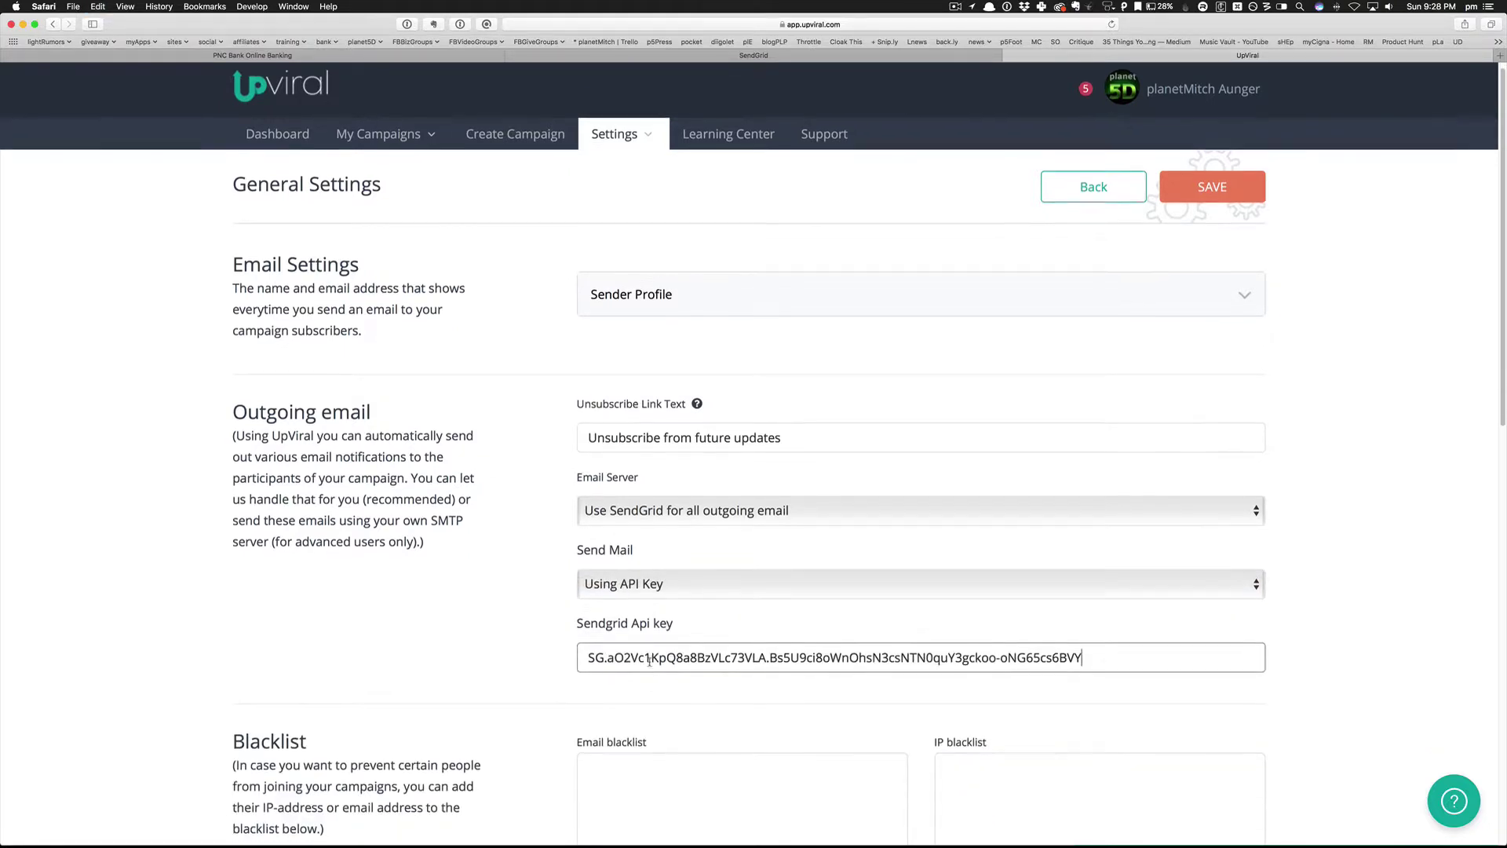
pyautogui.scroll(-5, 649, 661)
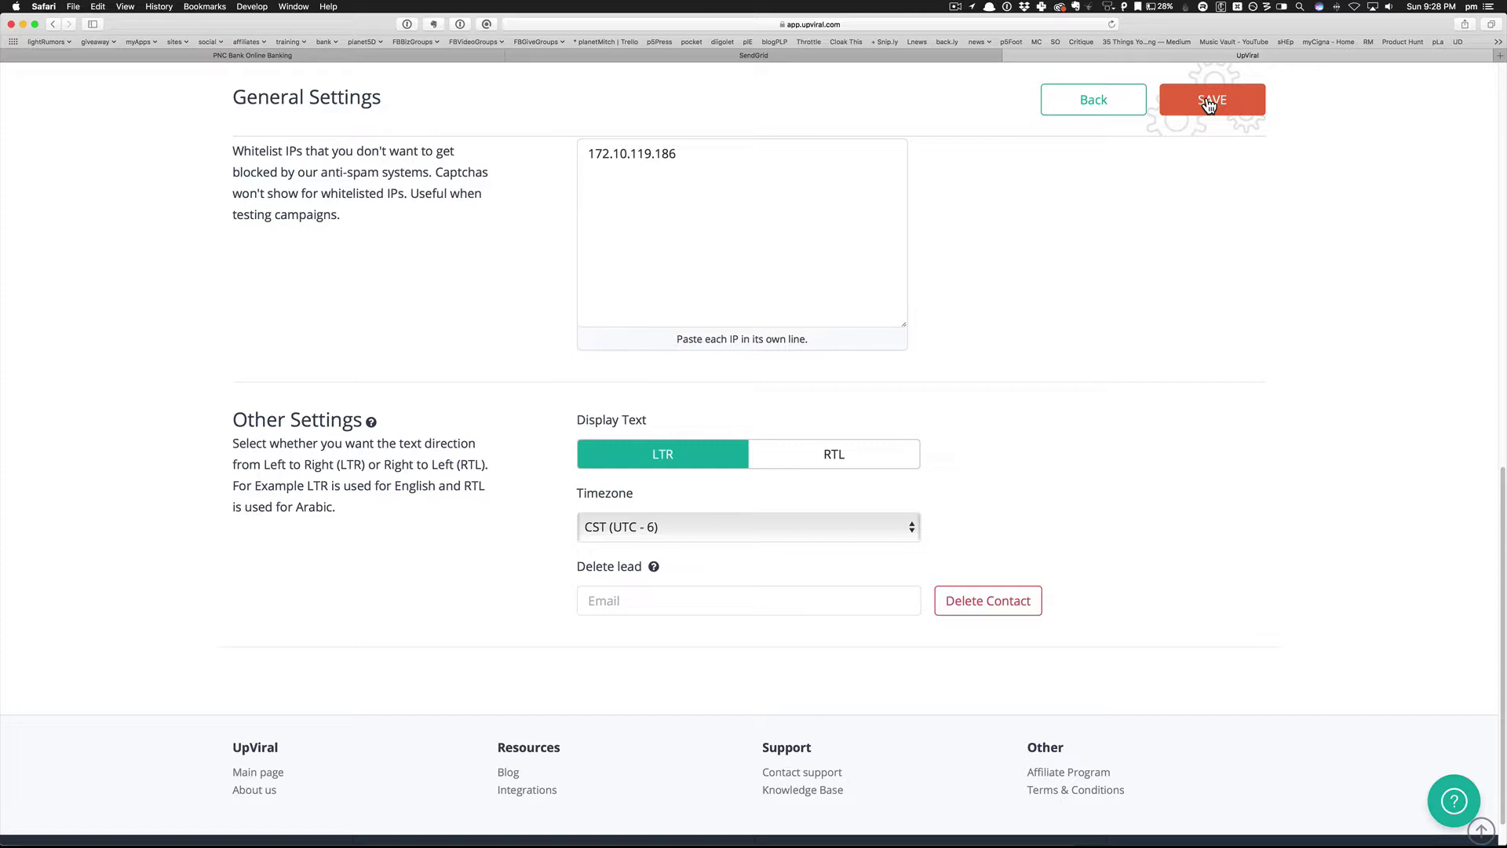
# Tick 'I've updated my settings' in SendGrid's SMTP Relay guide, then return to UpViral.
pyautogui.click(746, 56)
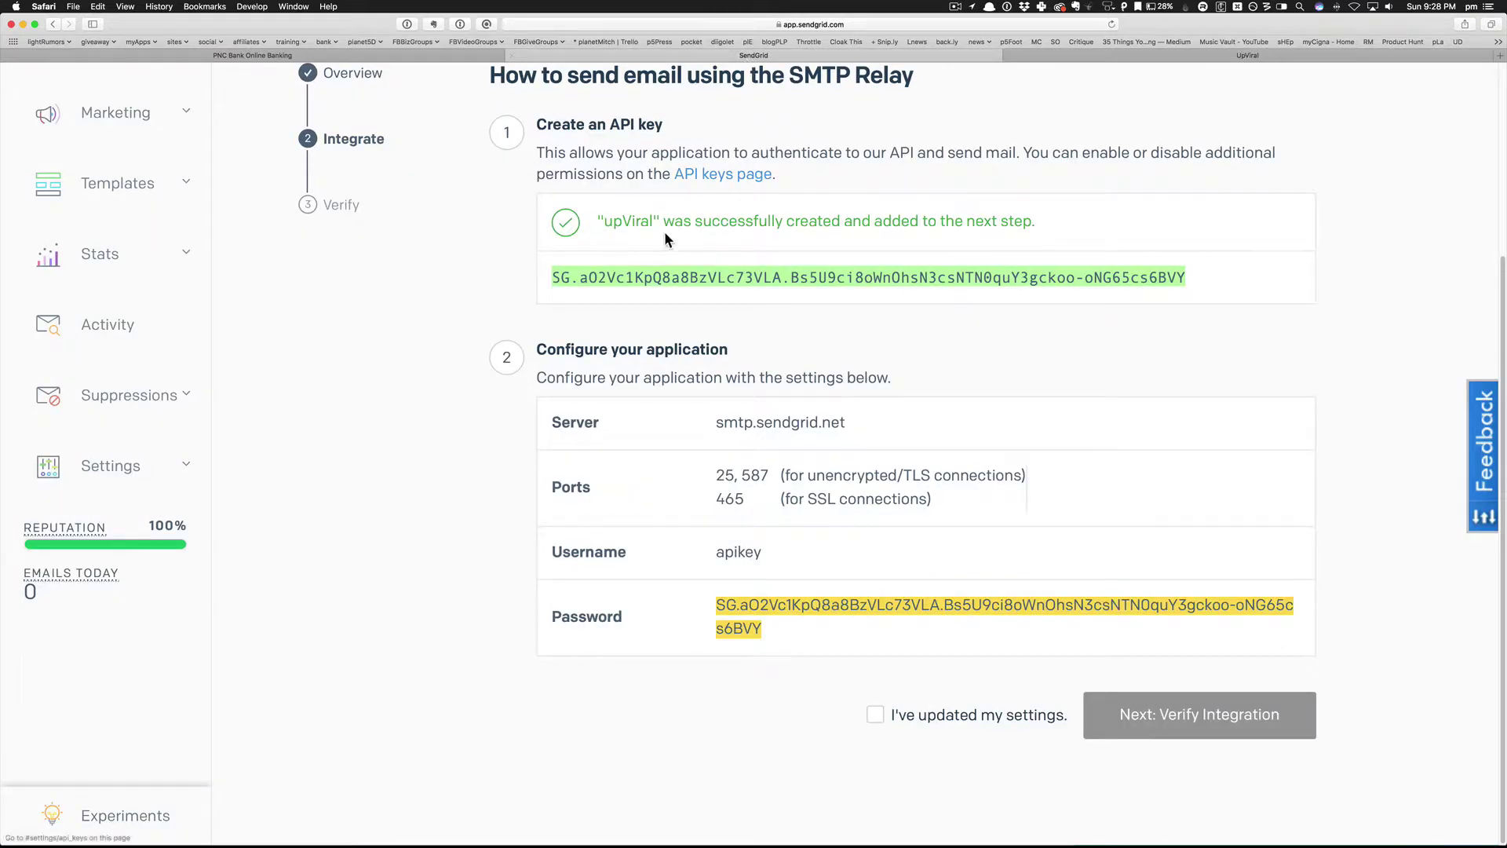
pyautogui.scroll(1, 667, 345)
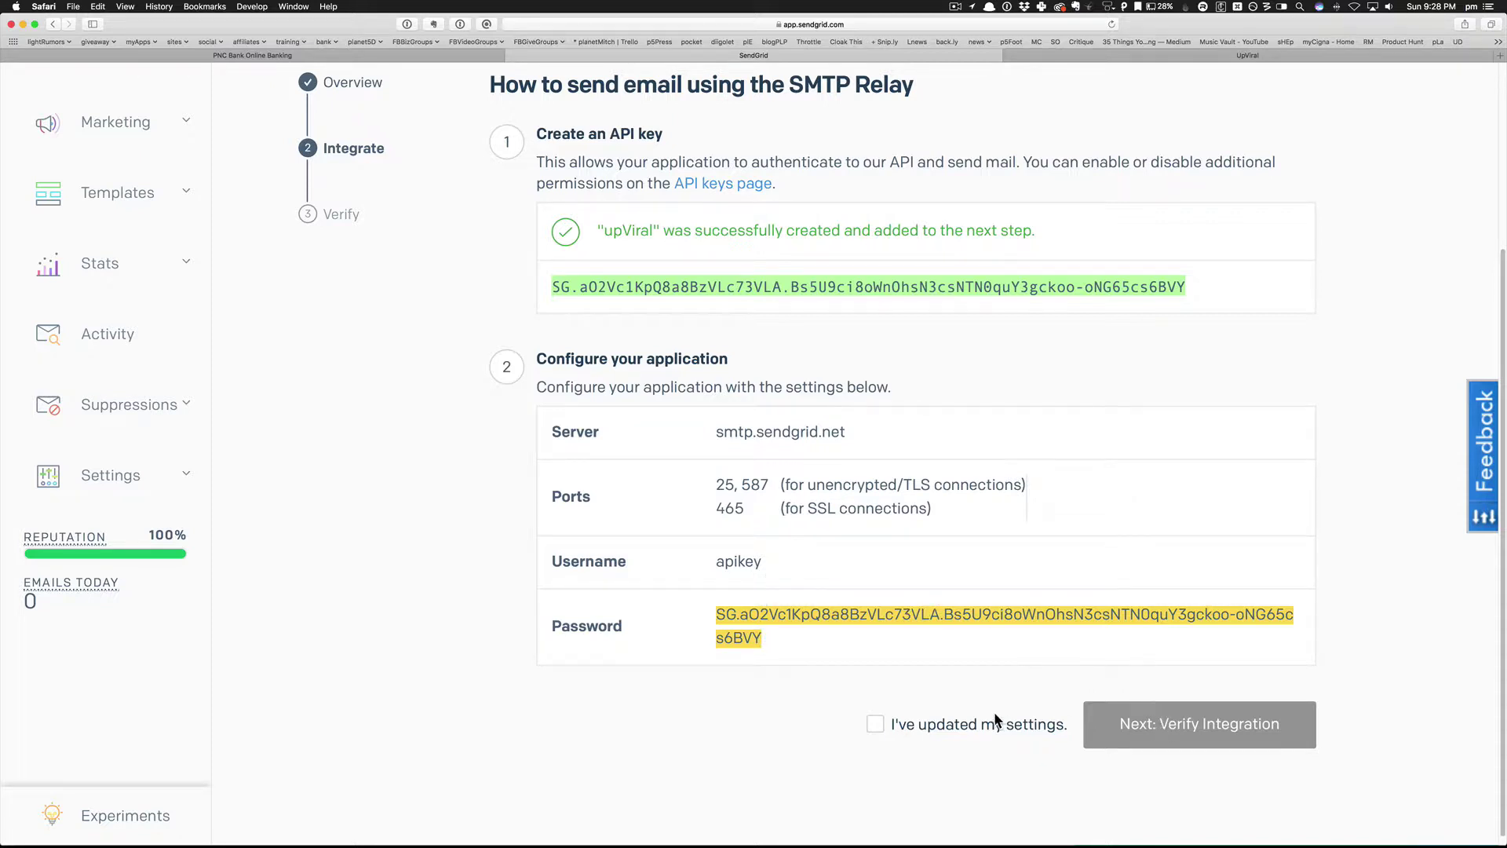
pyautogui.click(977, 729)
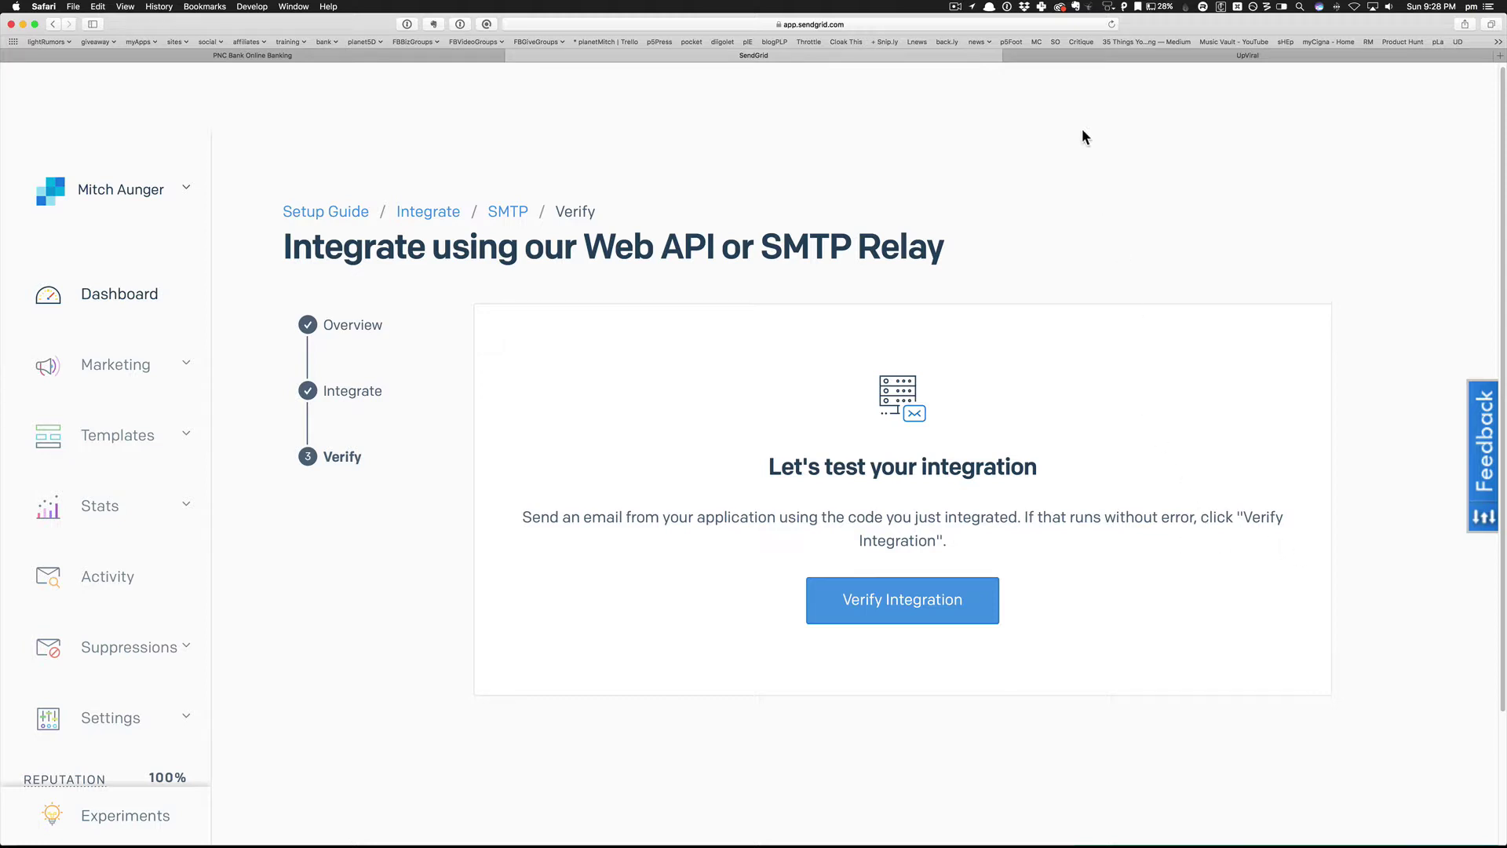
pyautogui.click(1089, 55)
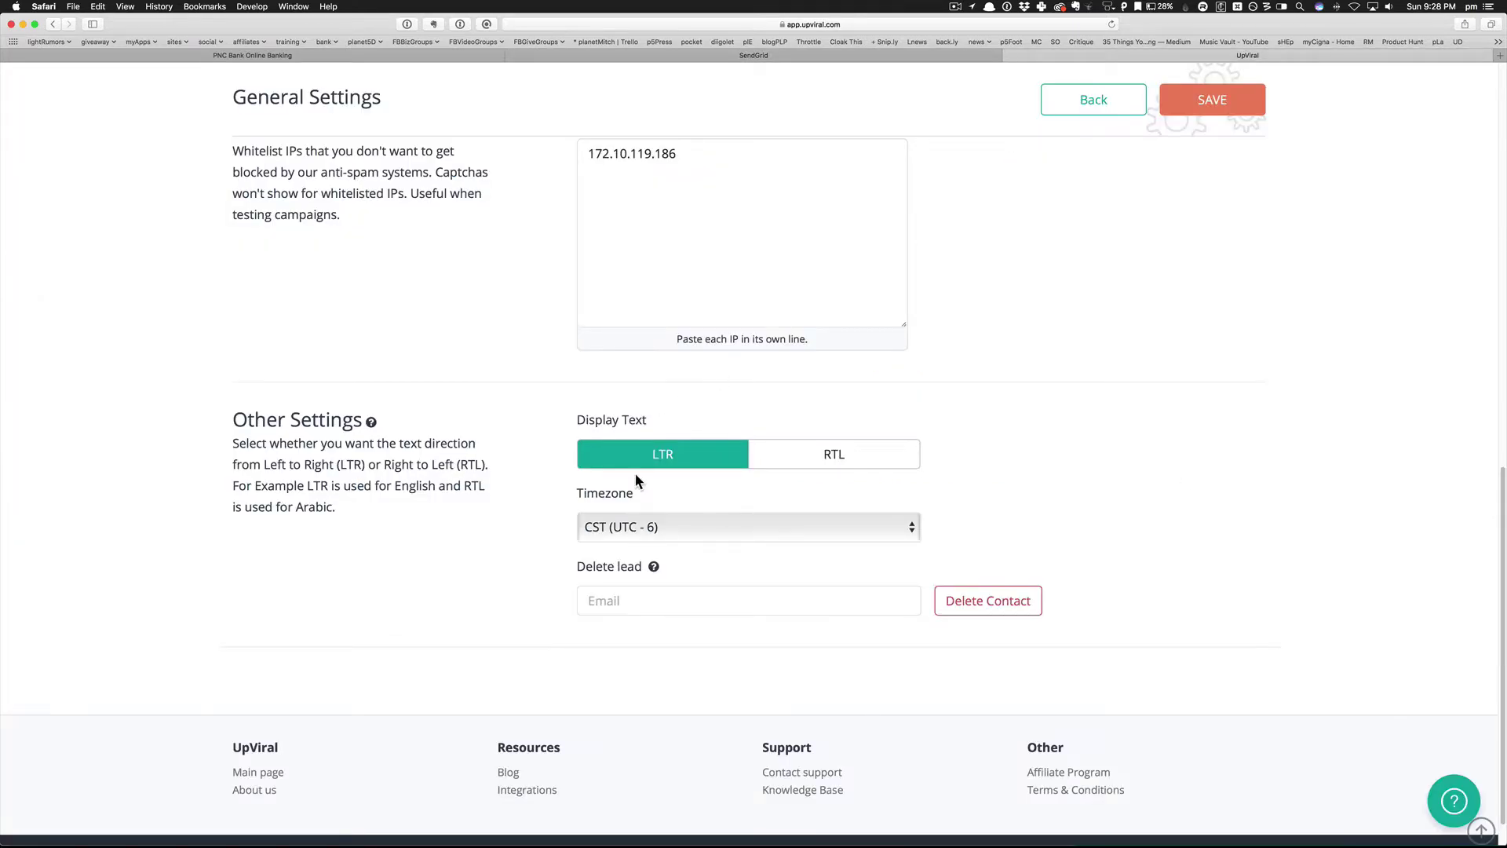
# Check the Sendgrid Api key field and save UpViral's General Settings.
pyautogui.scroll(5, 648, 488)
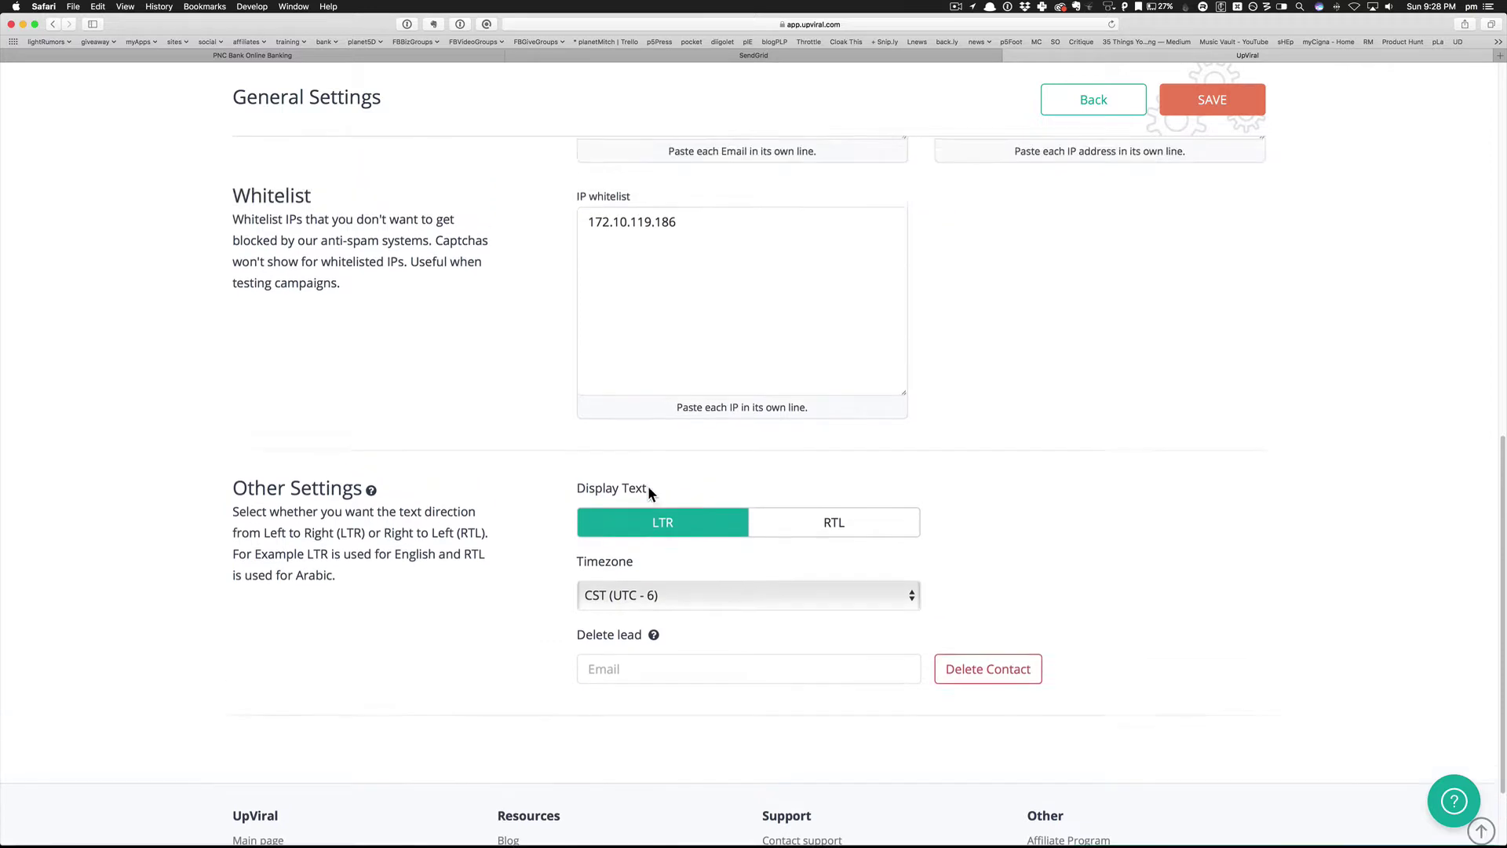
pyautogui.scroll(3, 648, 487)
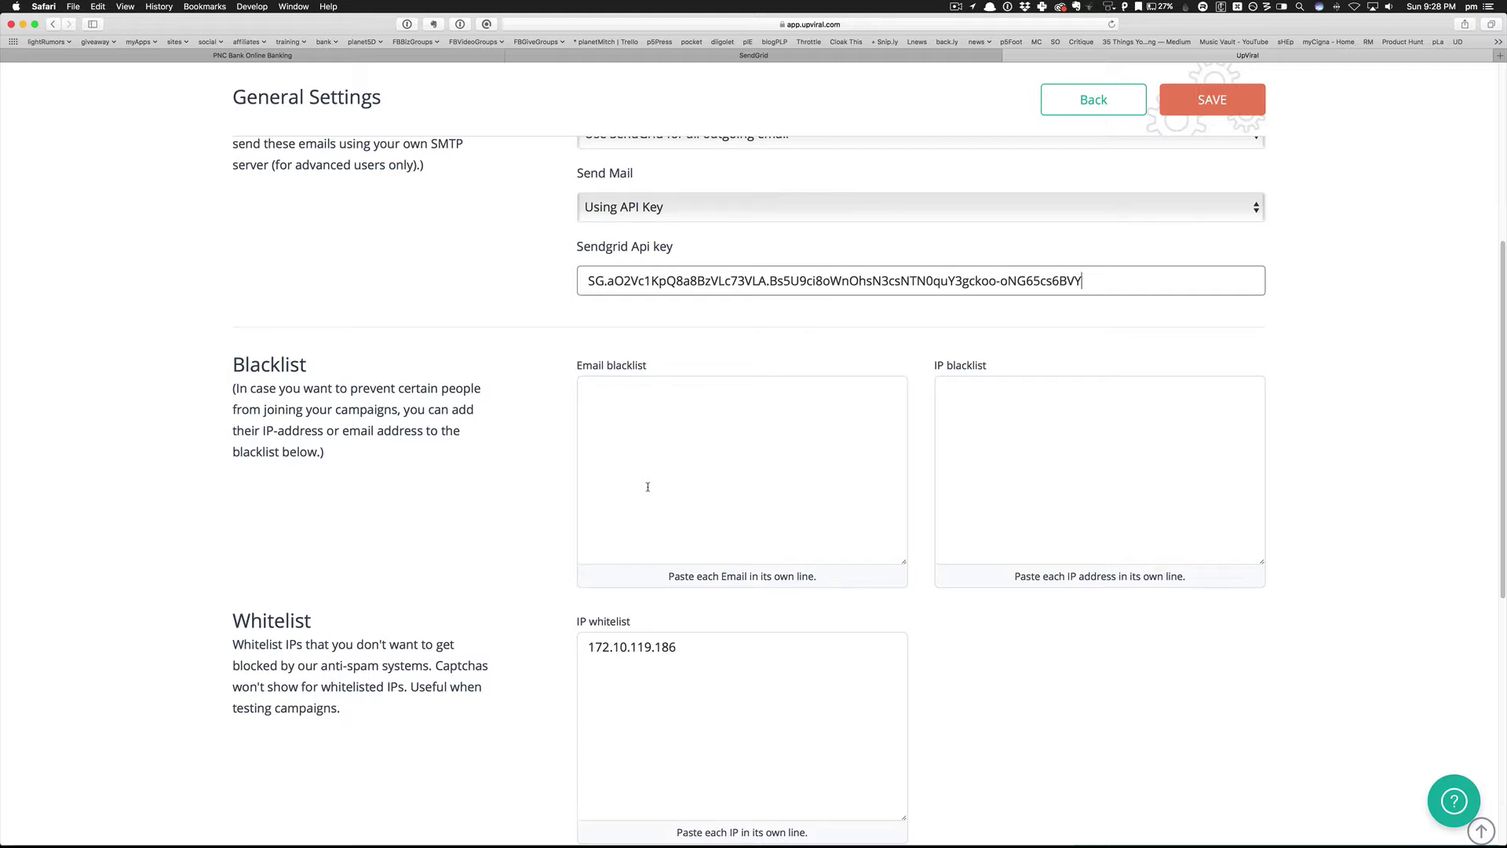
pyautogui.scroll(5, 649, 487)
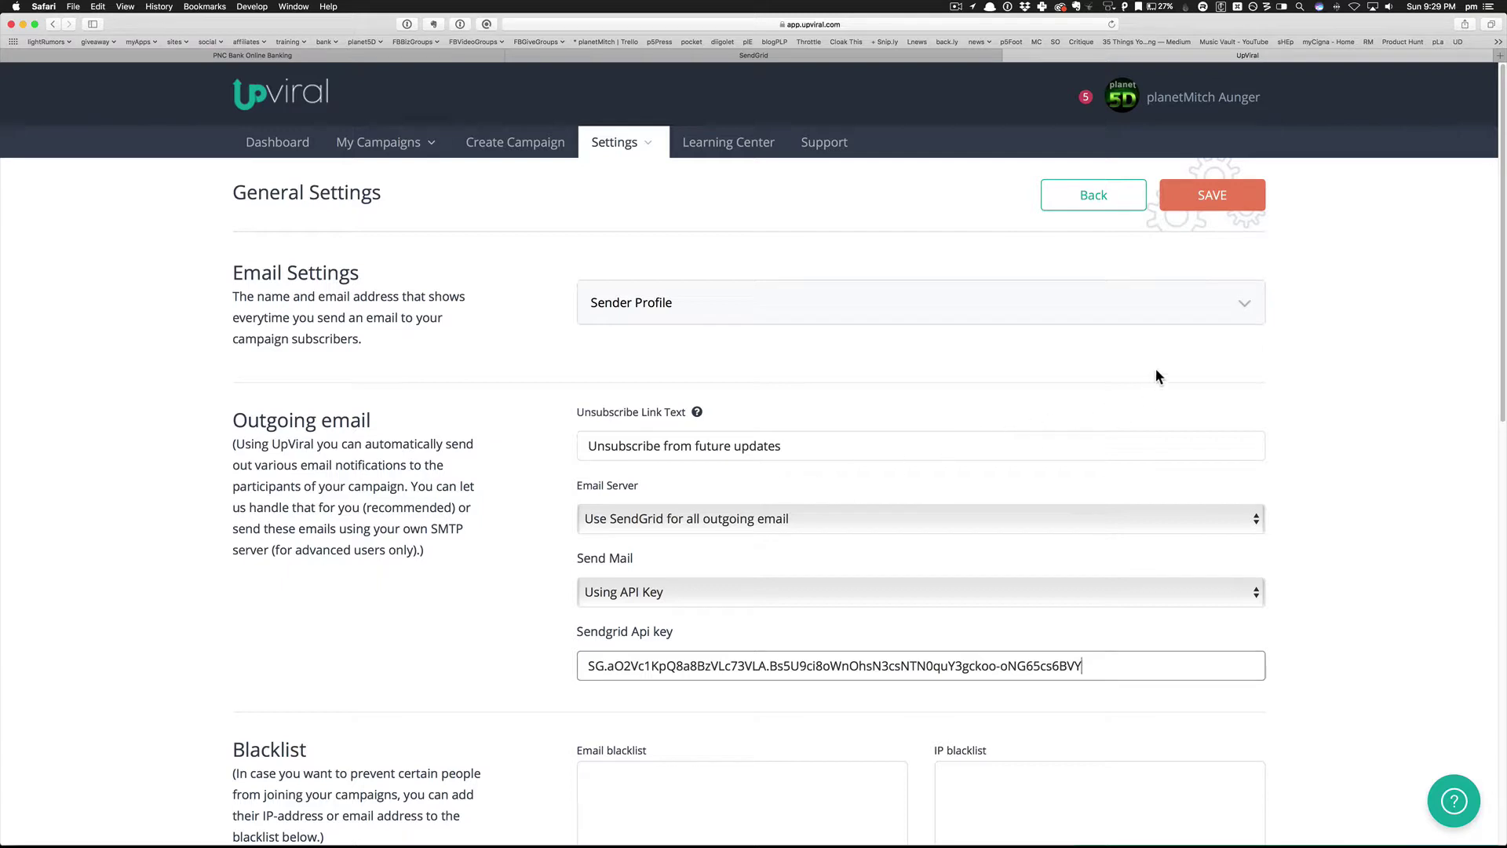
pyautogui.click(1223, 195)
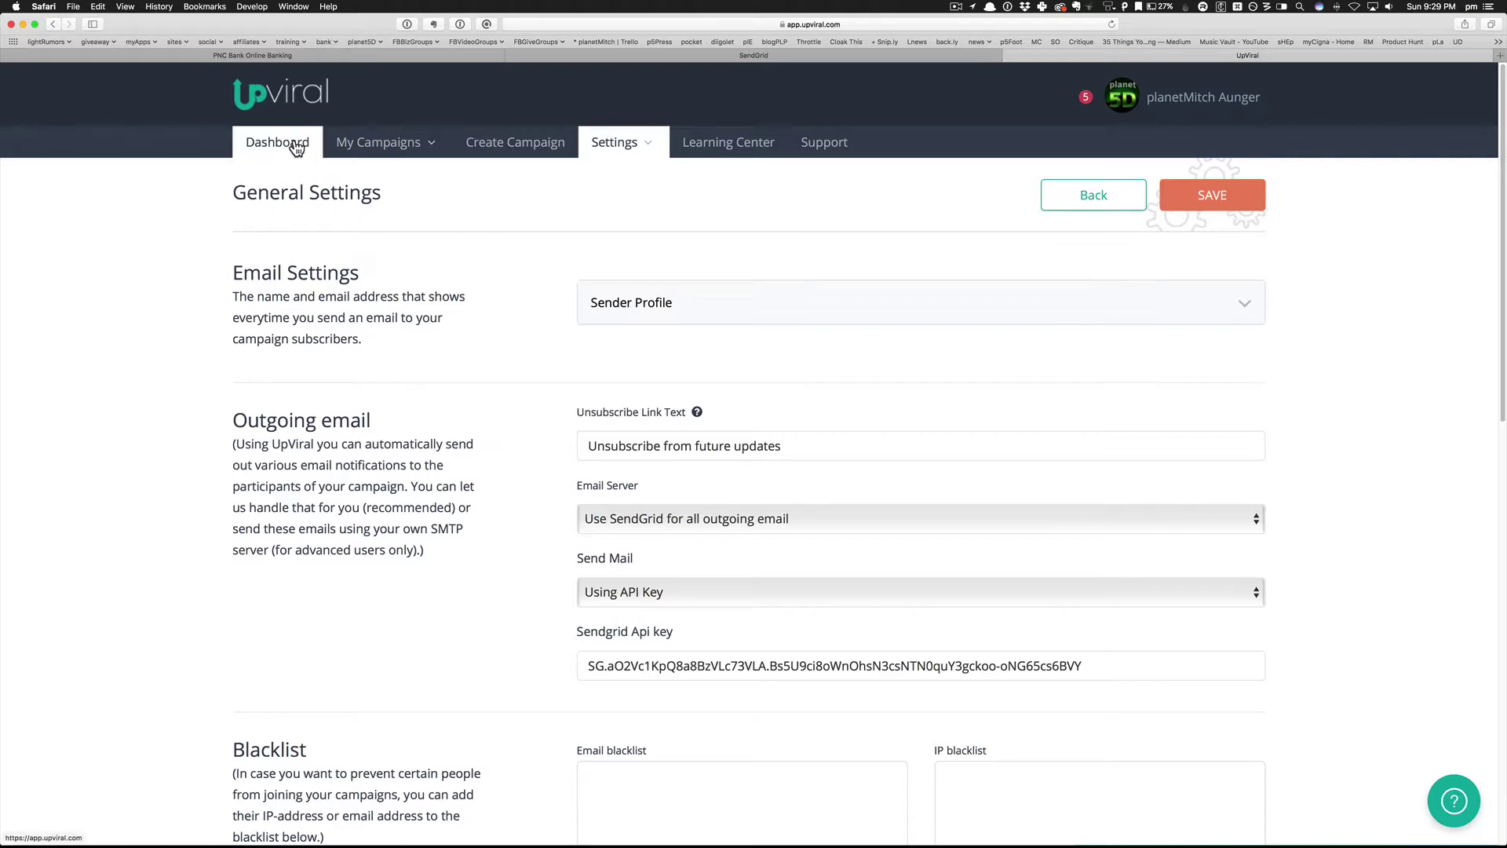
# Switch from the quickie test campaign to 'cookies' and open its Promote page.
pyautogui.moveTo(374, 155)
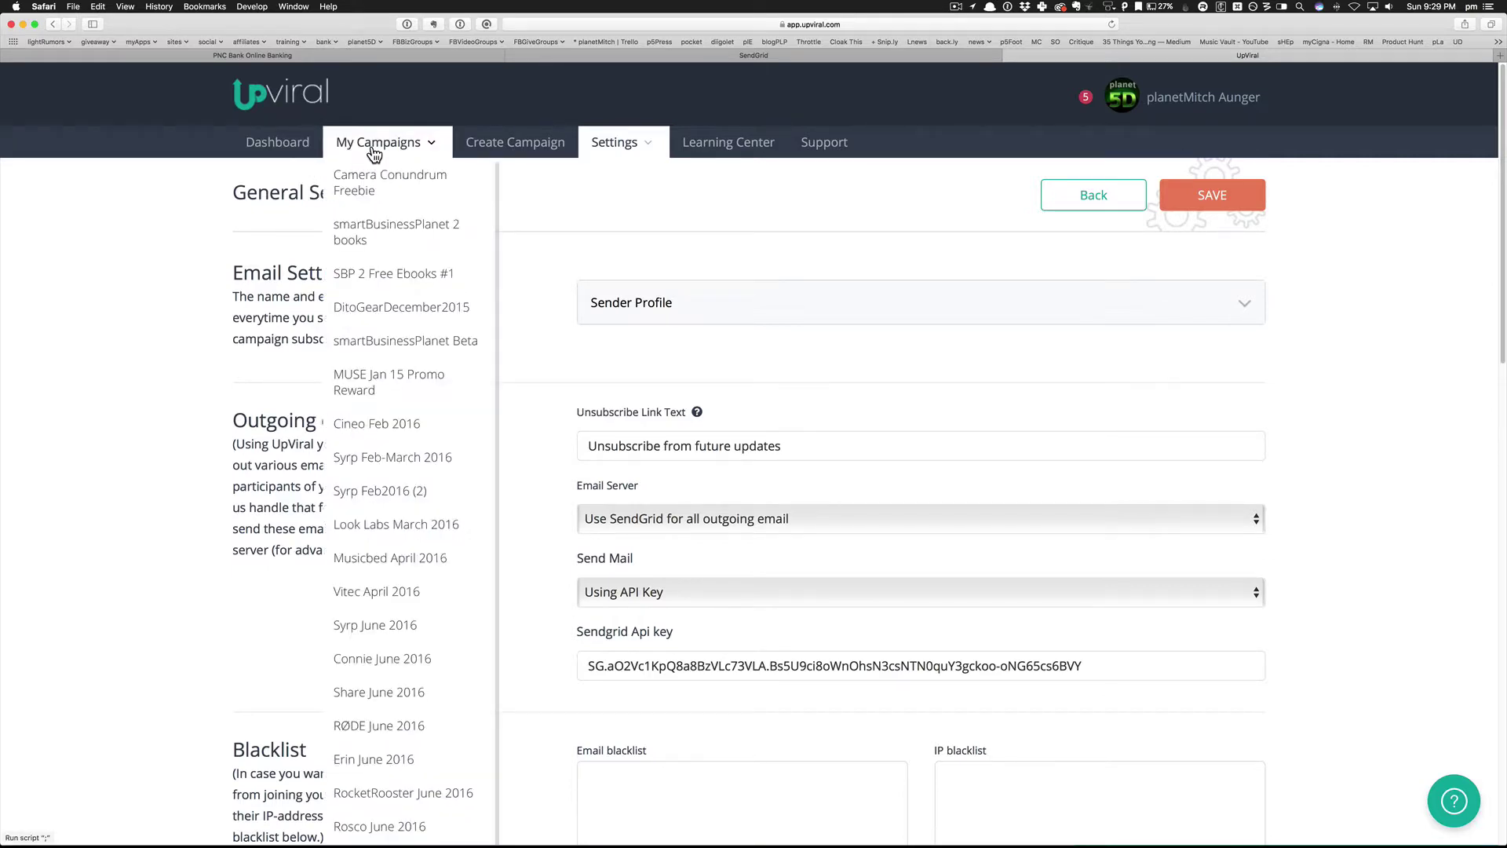
pyautogui.scroll(-7, 365, 604)
pyautogui.scroll(-10, 365, 604)
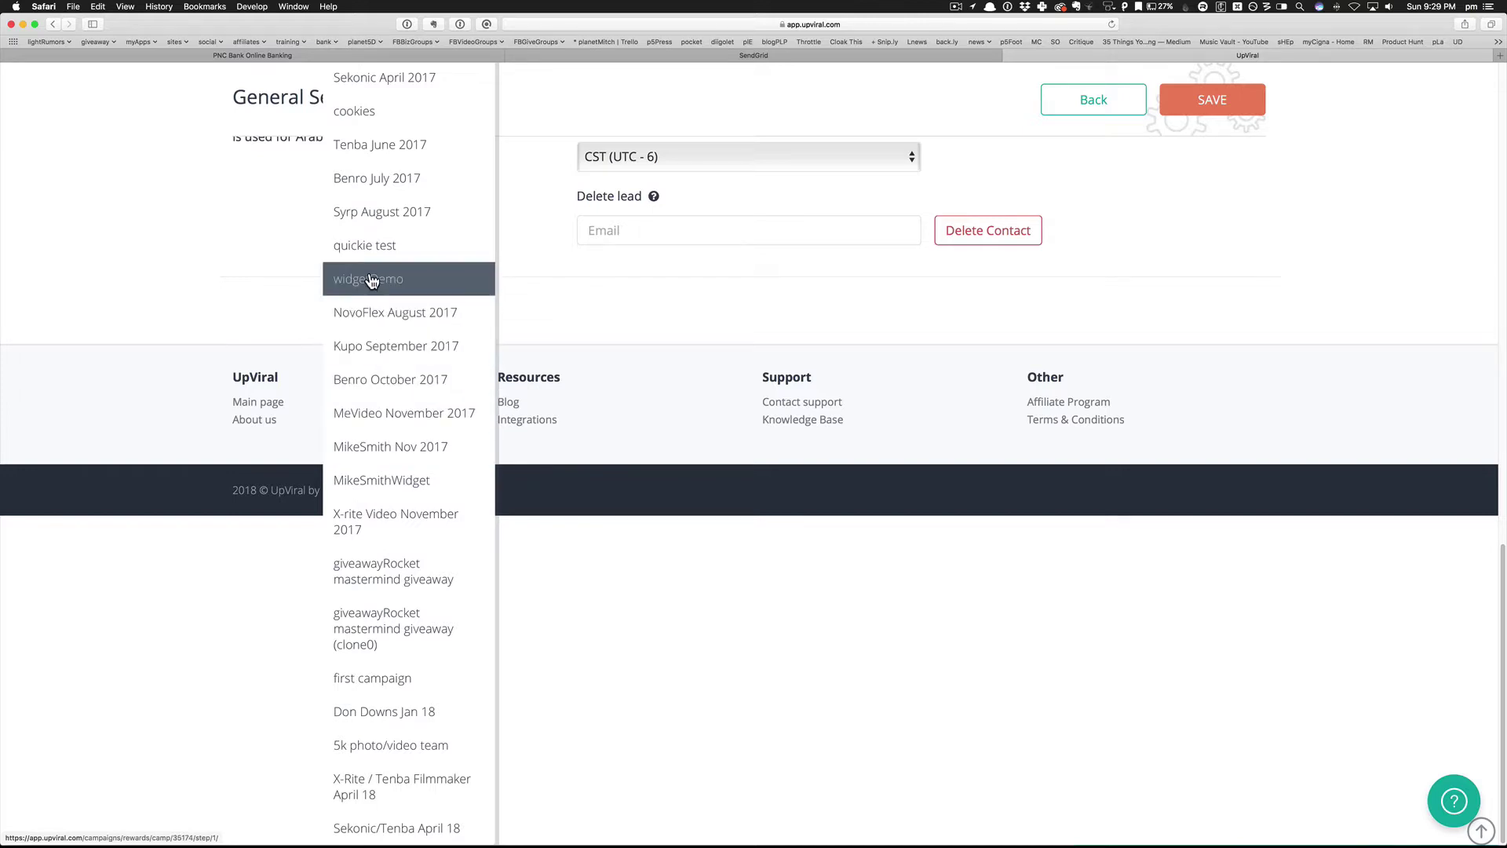
pyautogui.click(372, 248)
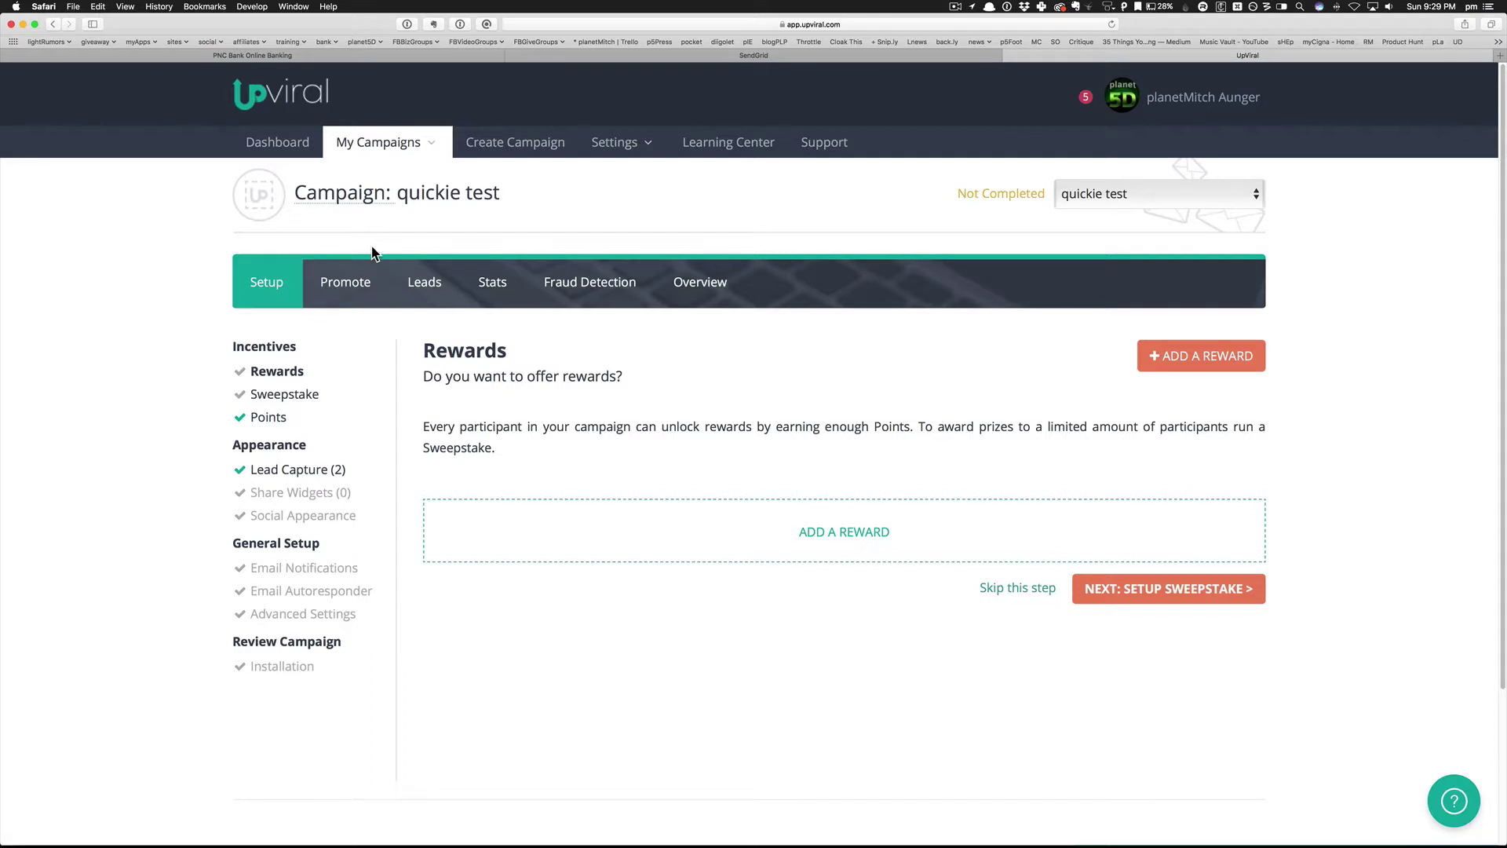
pyautogui.click(1084, 195)
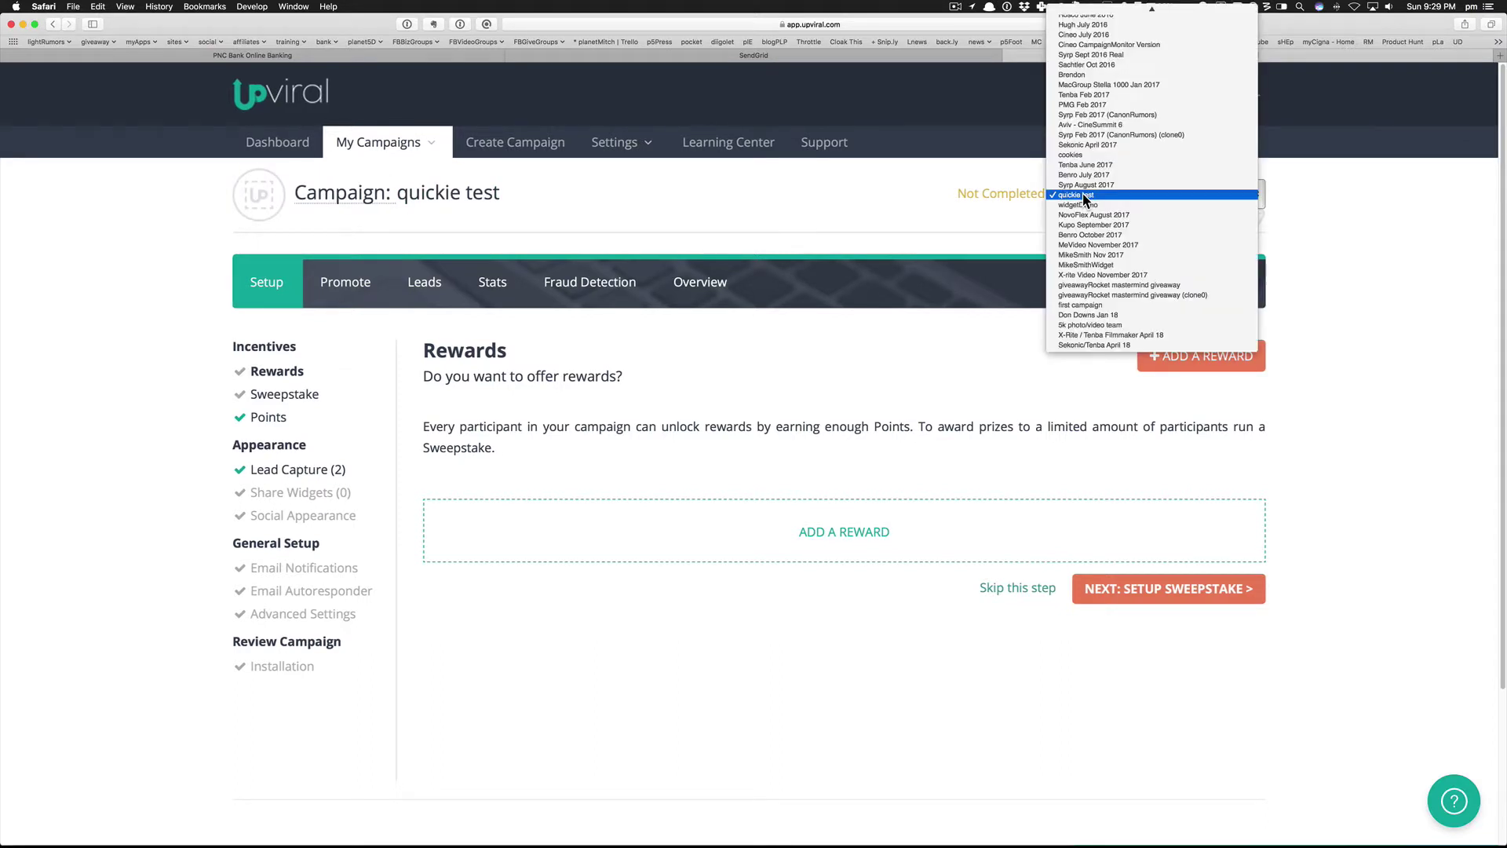
pyautogui.click(1075, 157)
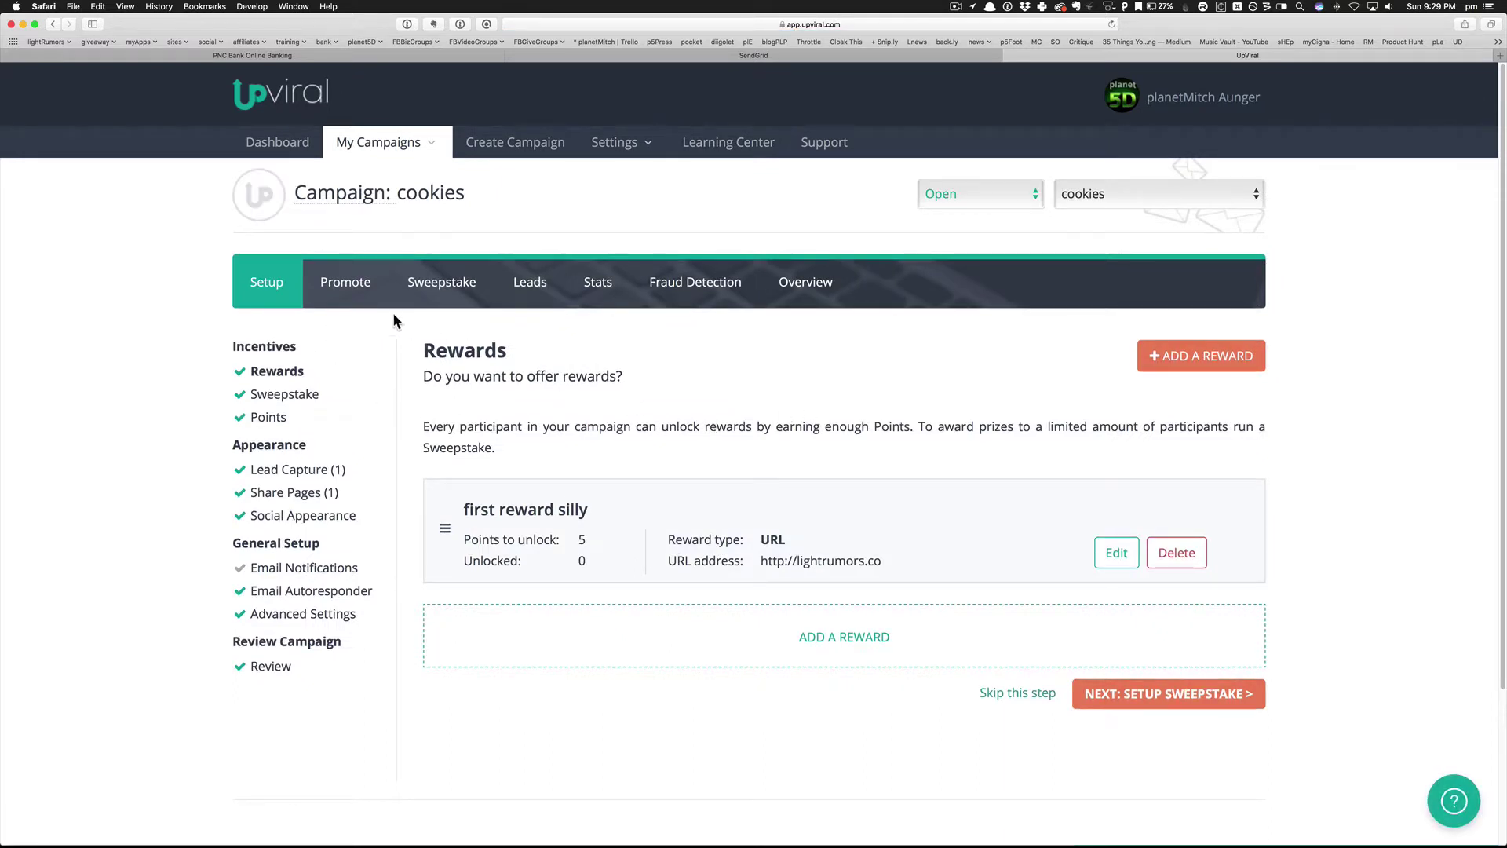
pyautogui.click(340, 286)
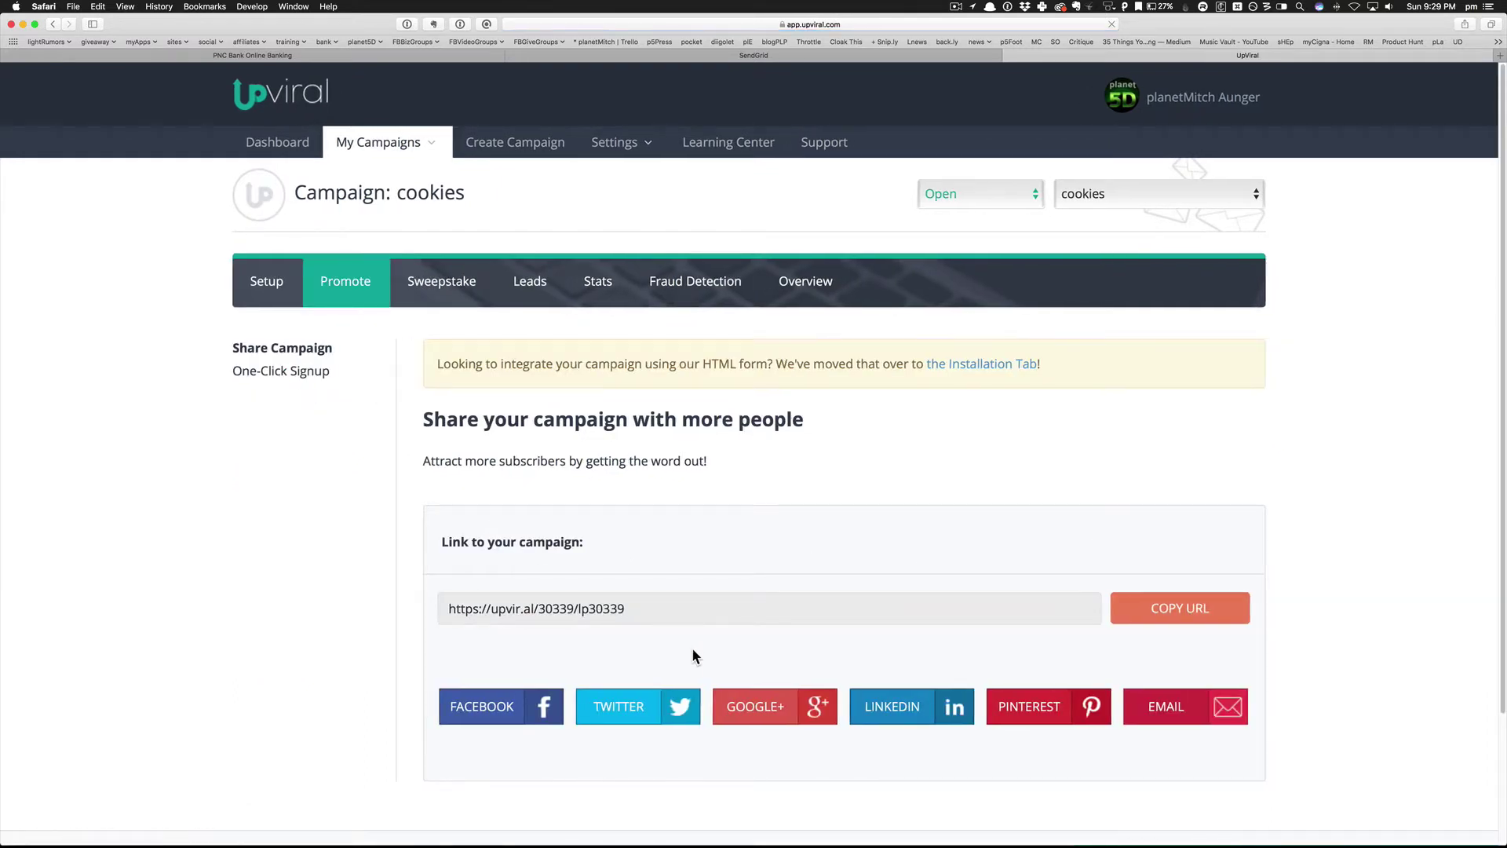
# Select the cookies campaign URL and open its landing page.
pyautogui.click(661, 616)
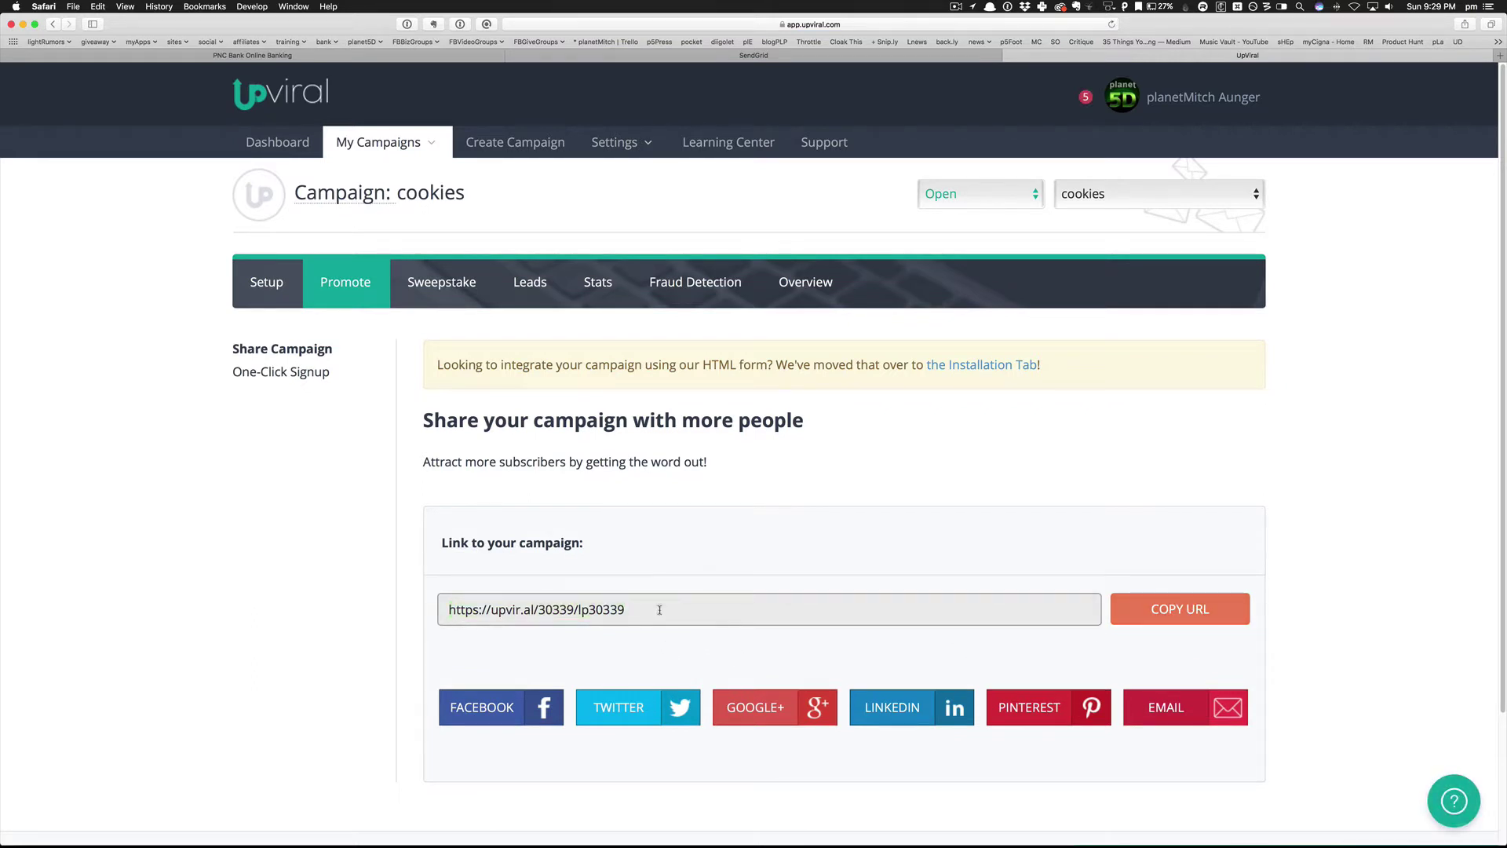
pyautogui.tripleClick(660, 609)
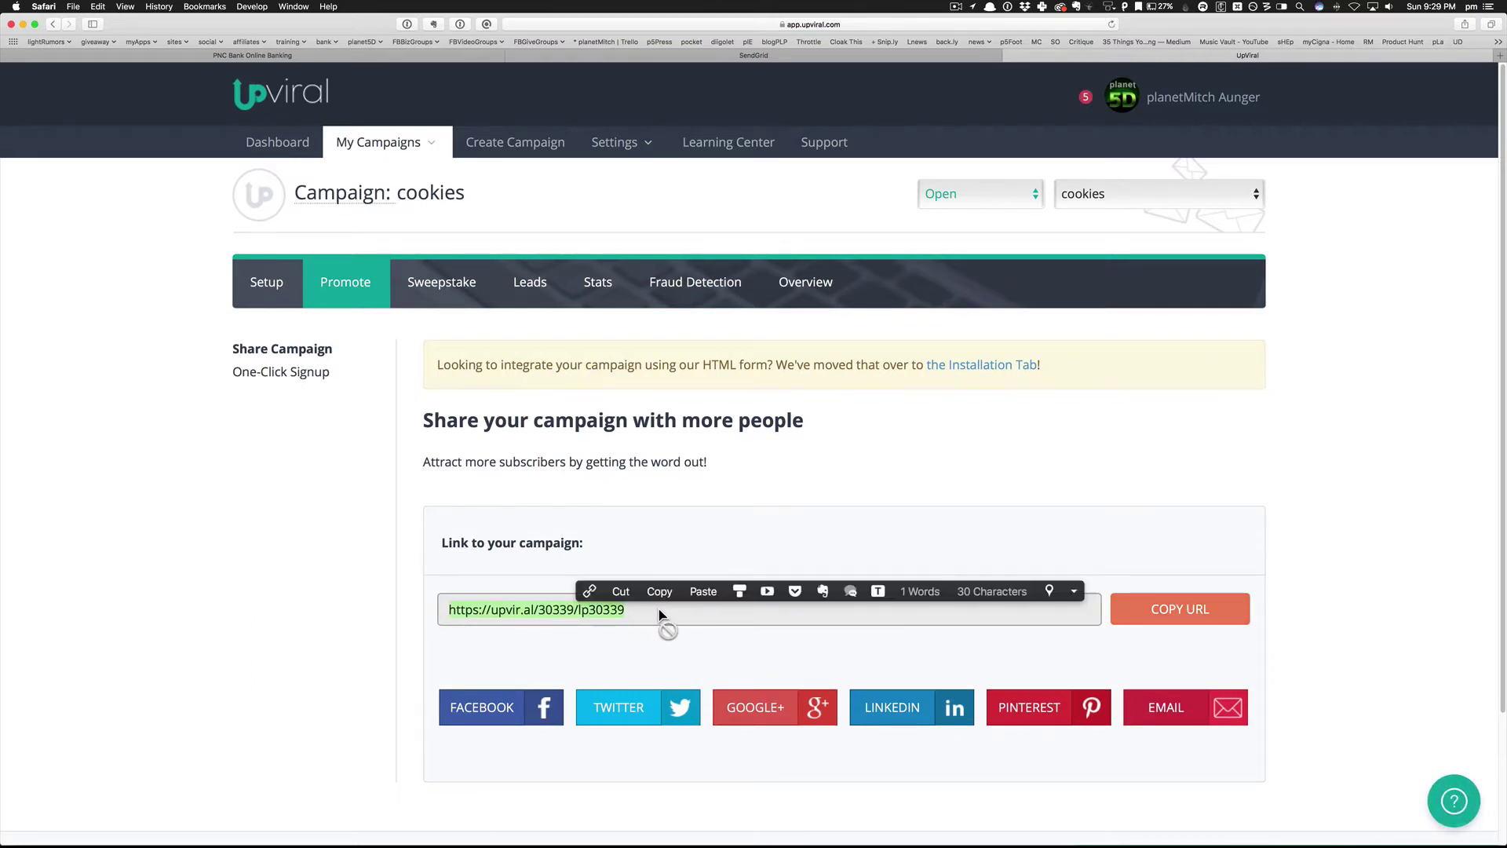
pyautogui.click(594, 594)
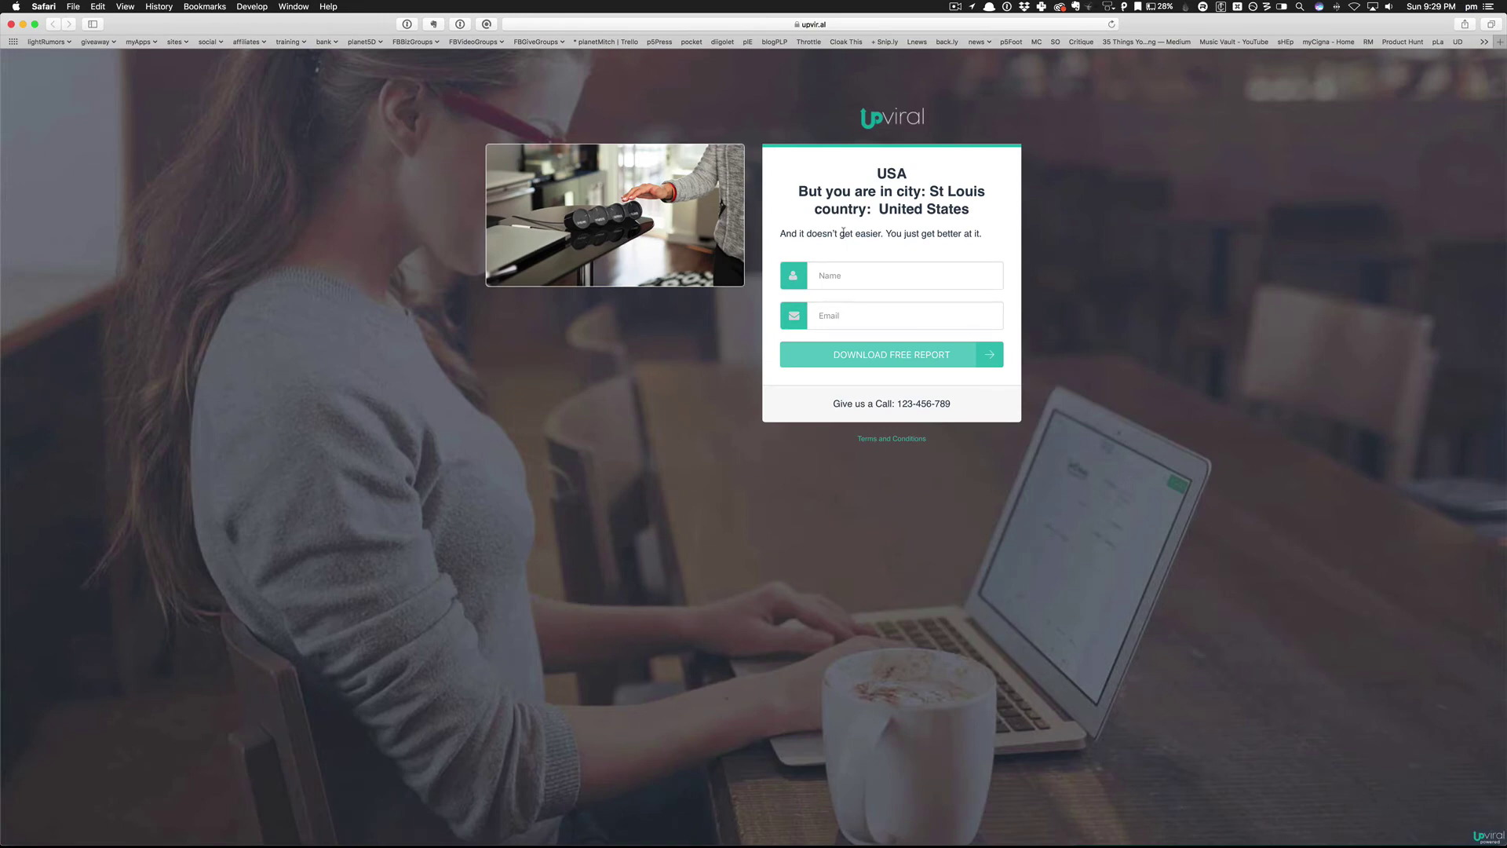
# Submit the signup form with a test name and Gmail address.
pyautogui.click(863, 276)
pyautogui.write('m')
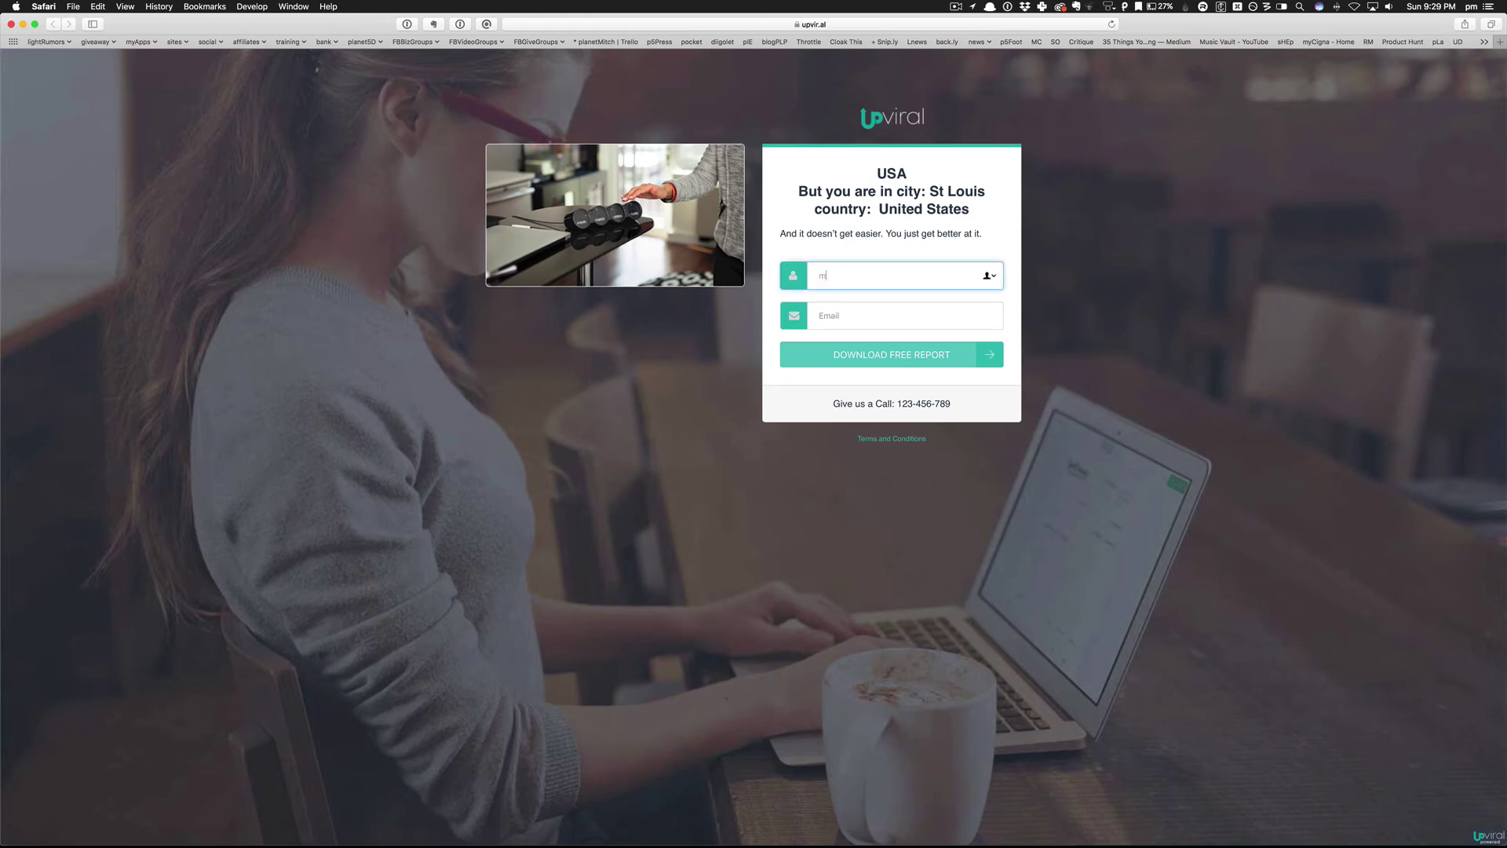
pyautogui.write('itch')
pyautogui.click(820, 315)
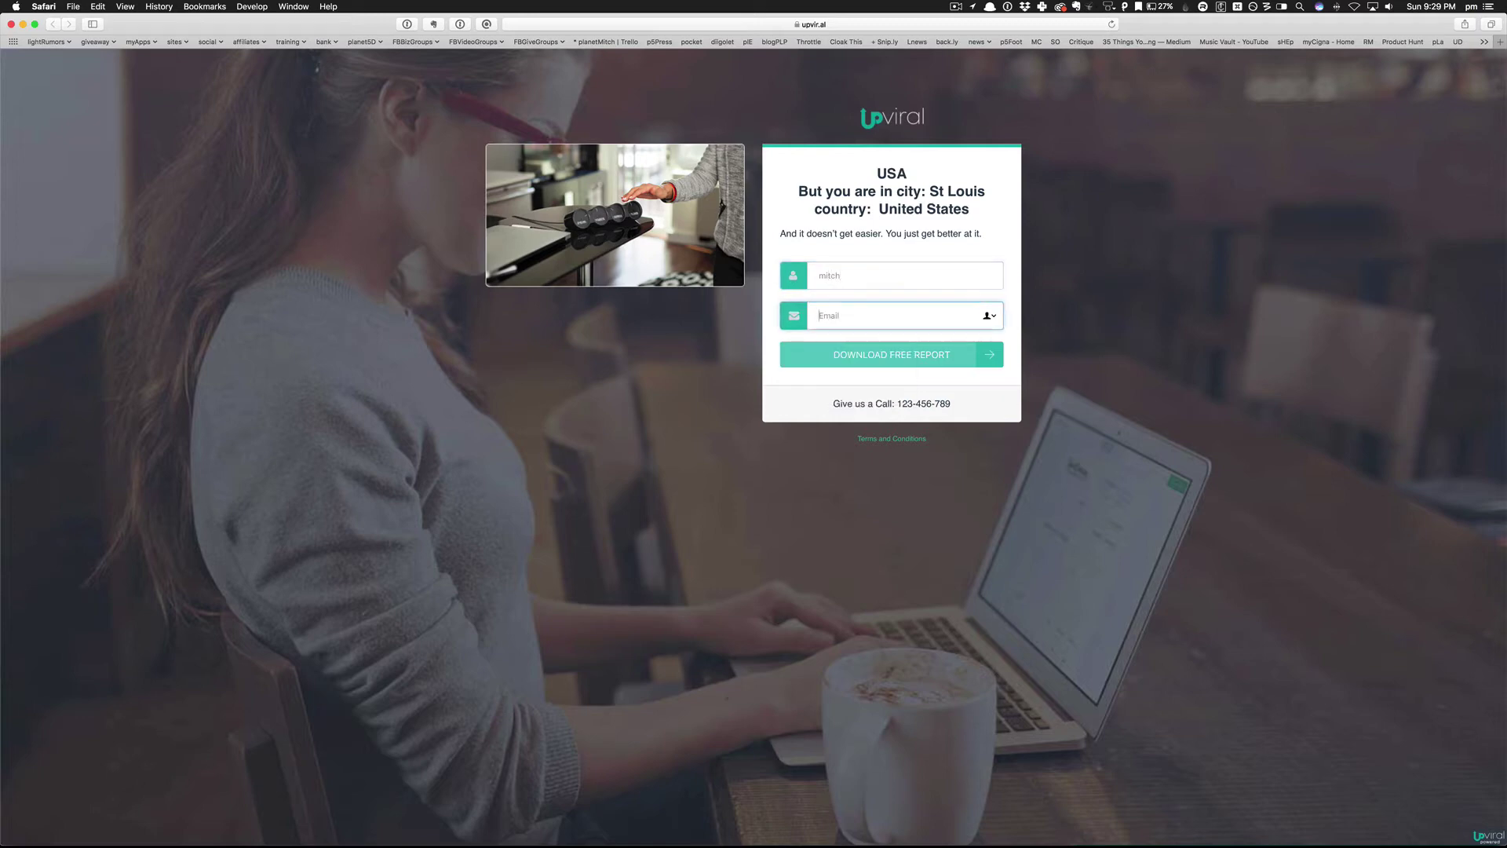
pyautogui.click(917, 355)
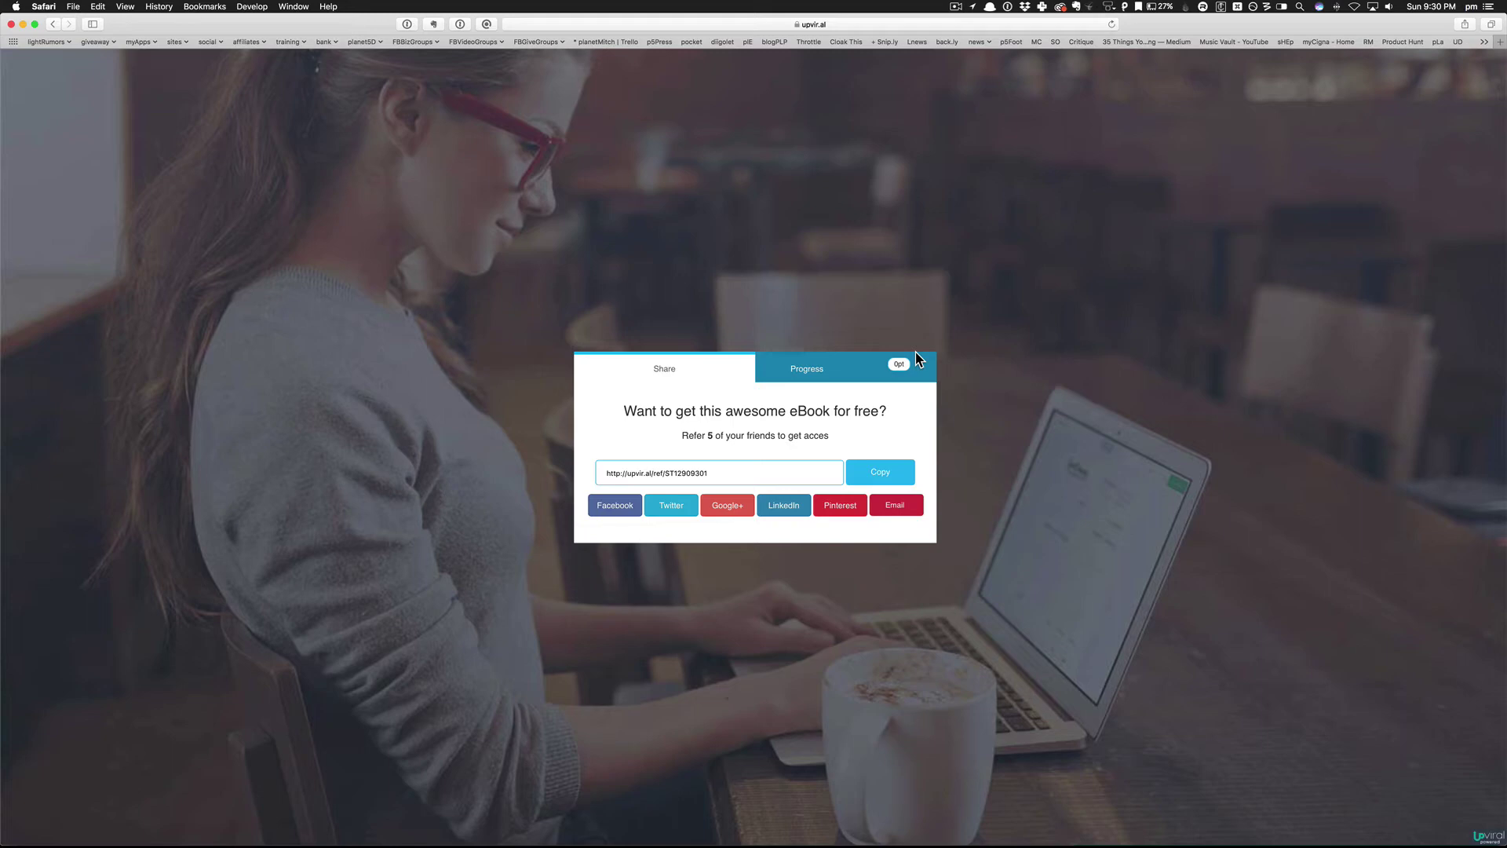
# Close the referral popup, check the new signup in the cookies campaign's Leads list, then pause ScreenFlow.
pyautogui.press('super+w')
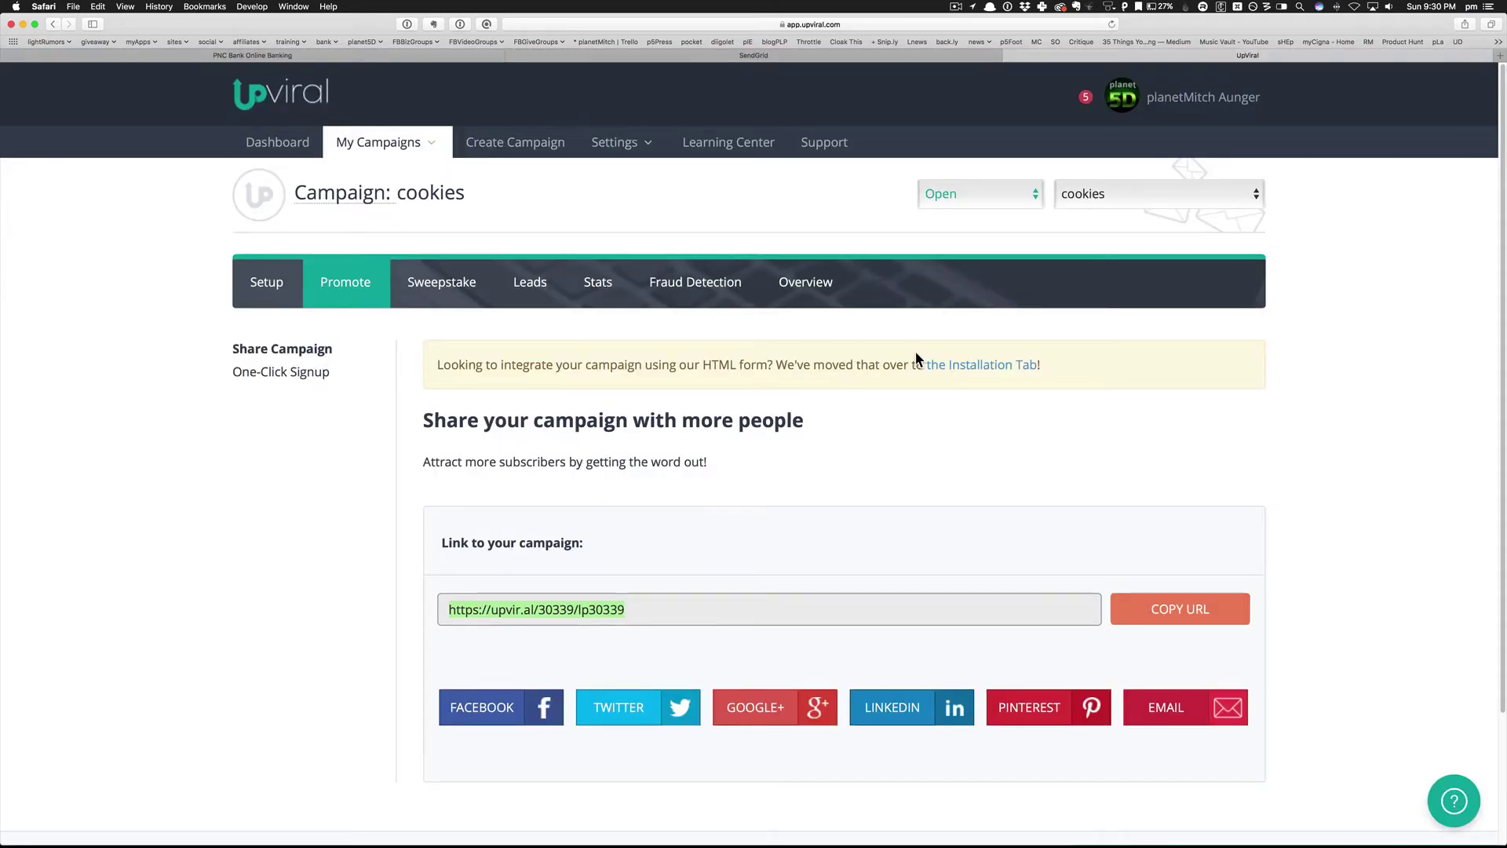
pyautogui.click(524, 290)
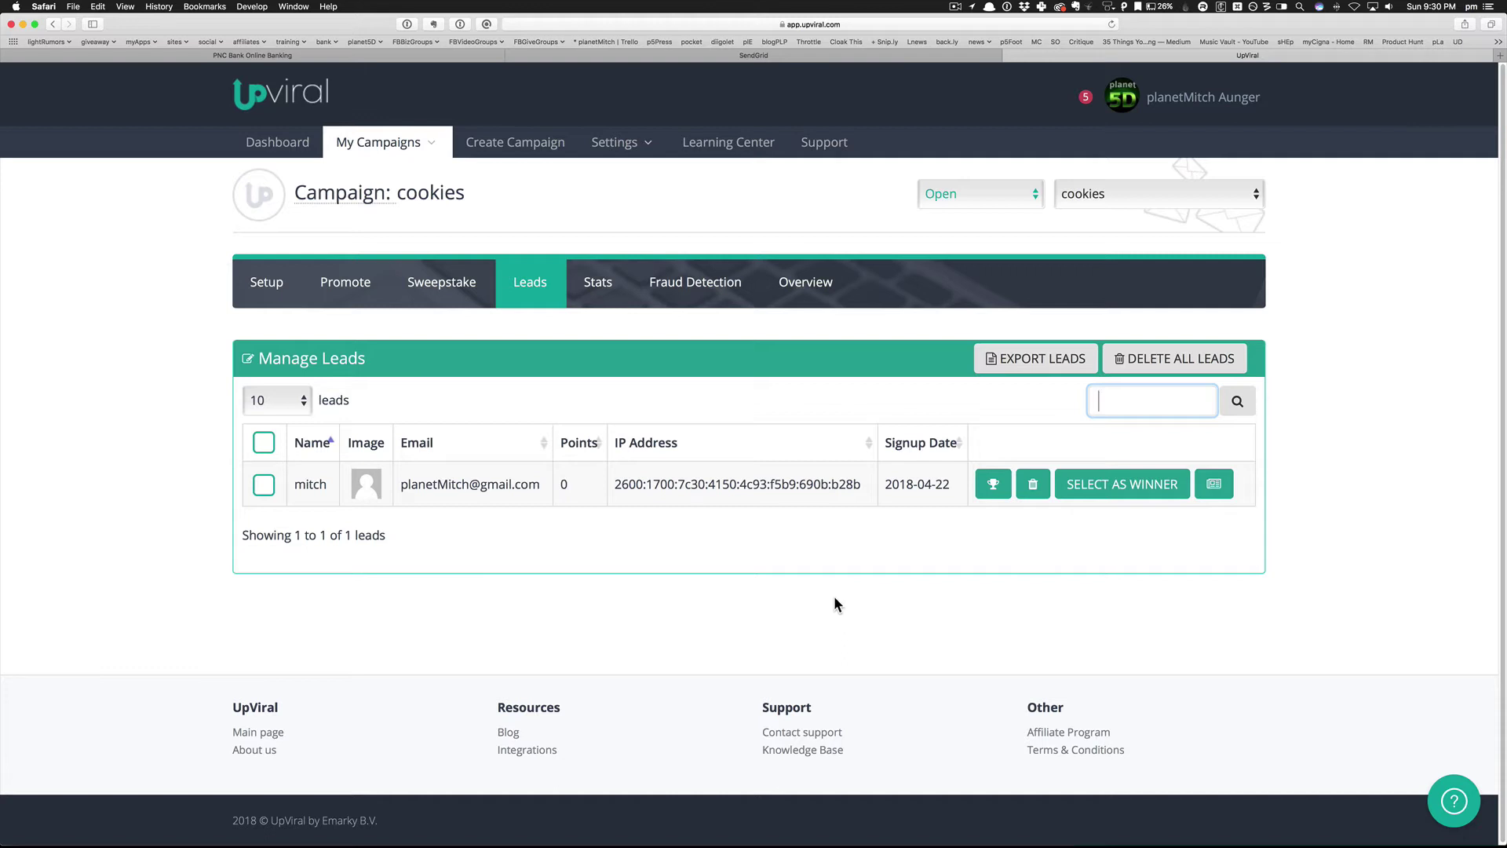
pyautogui.click(954, 7)
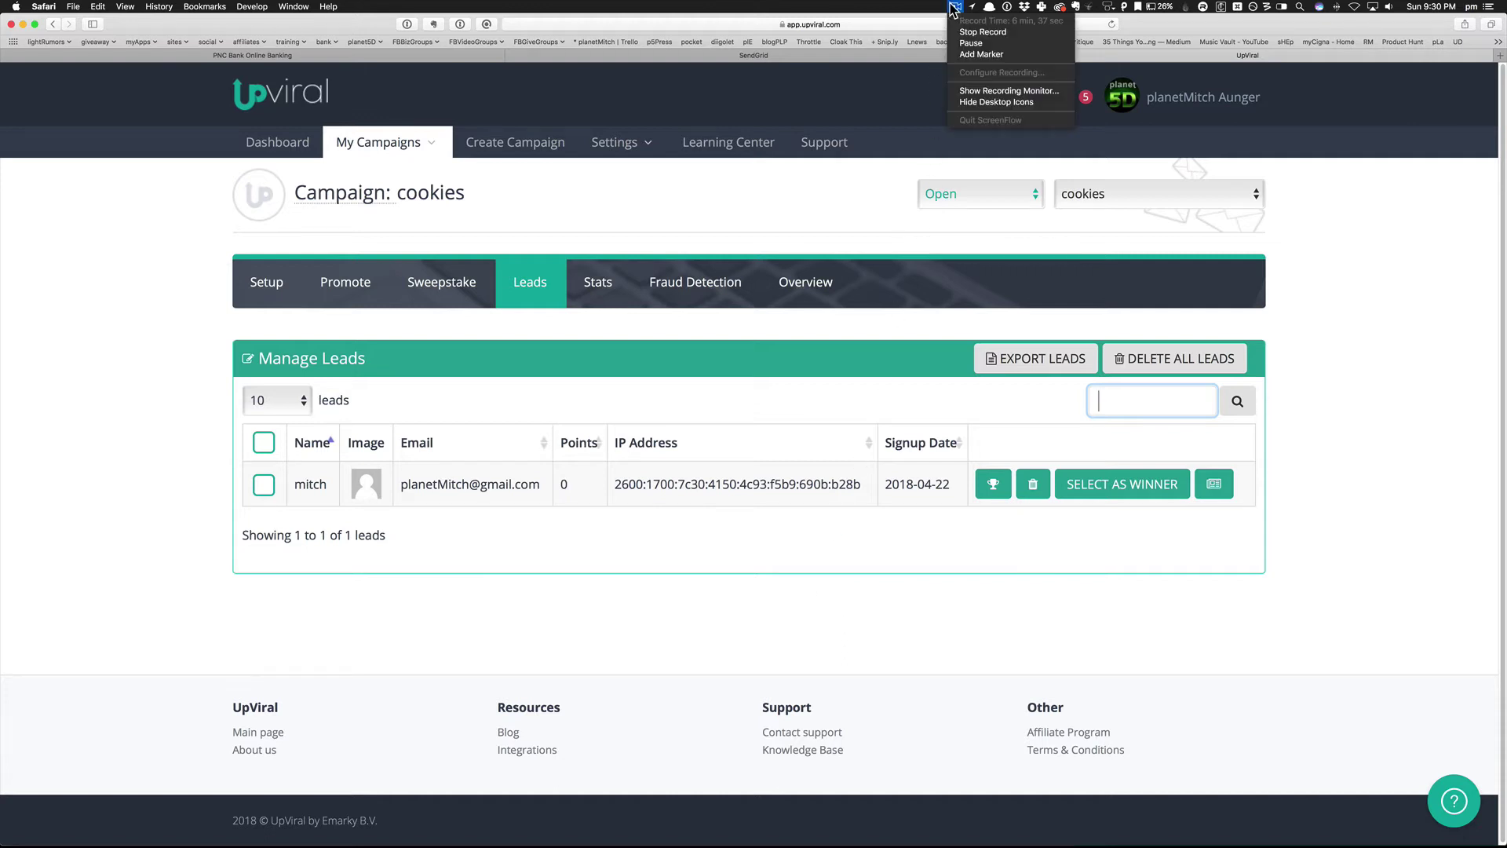
pyautogui.click(965, 44)
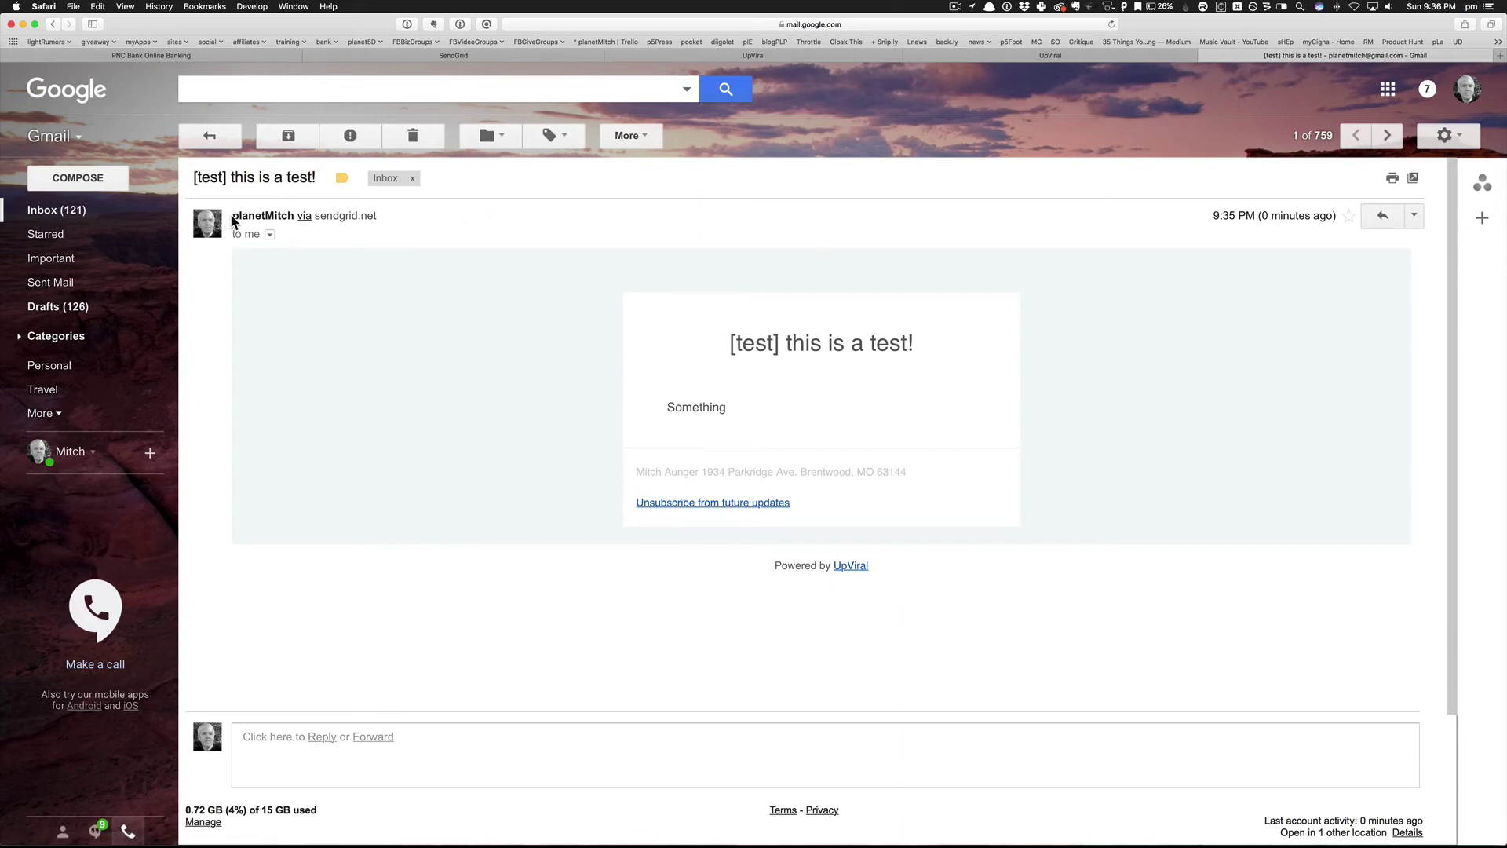
pyautogui.moveTo(231, 217); pyautogui.dragTo(389, 220)
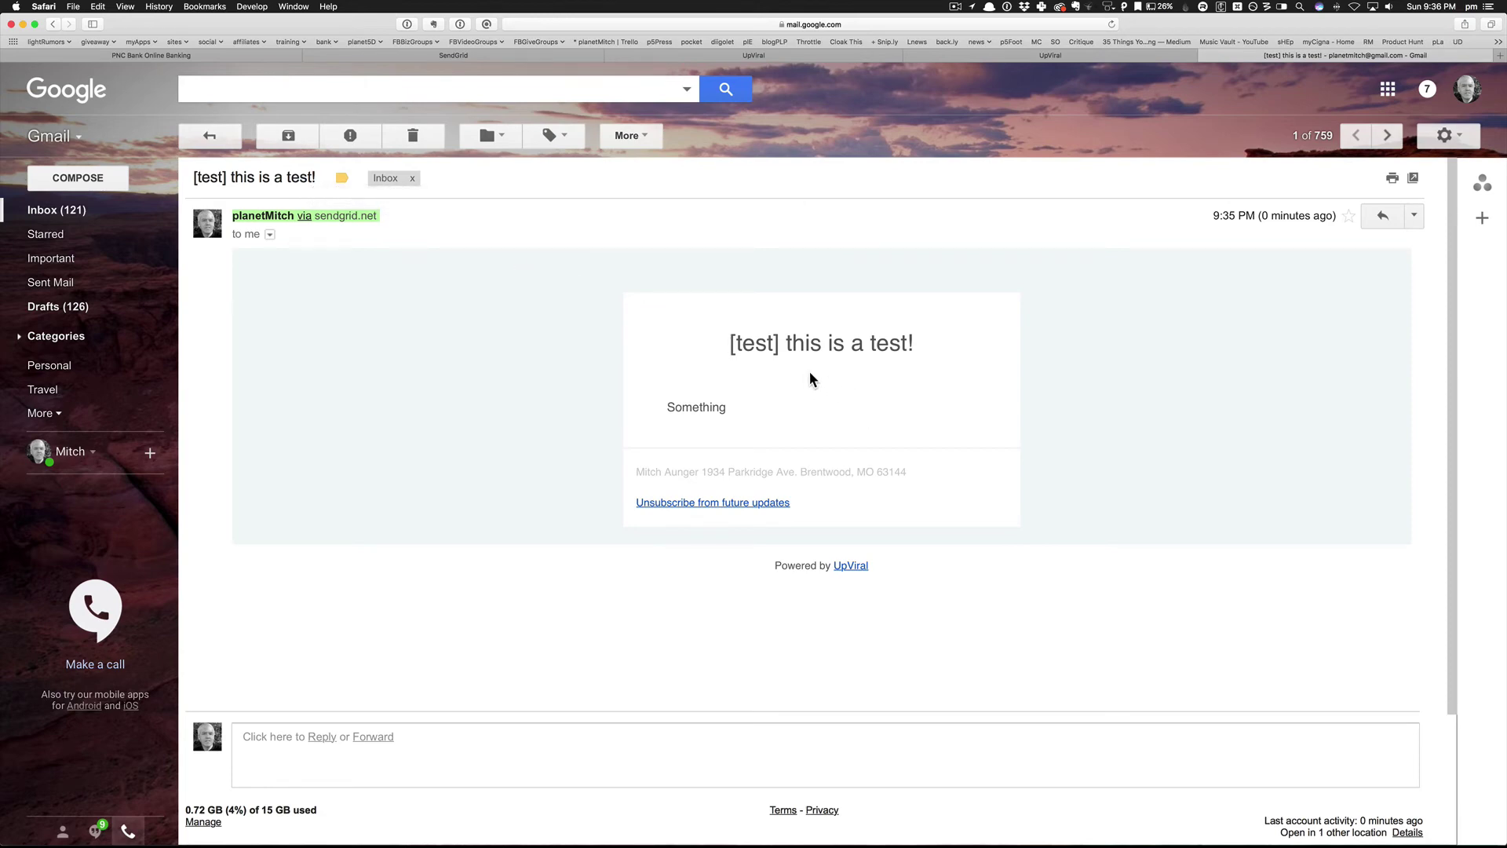
pyautogui.moveTo(755, 343); pyautogui.dragTo(876, 346)
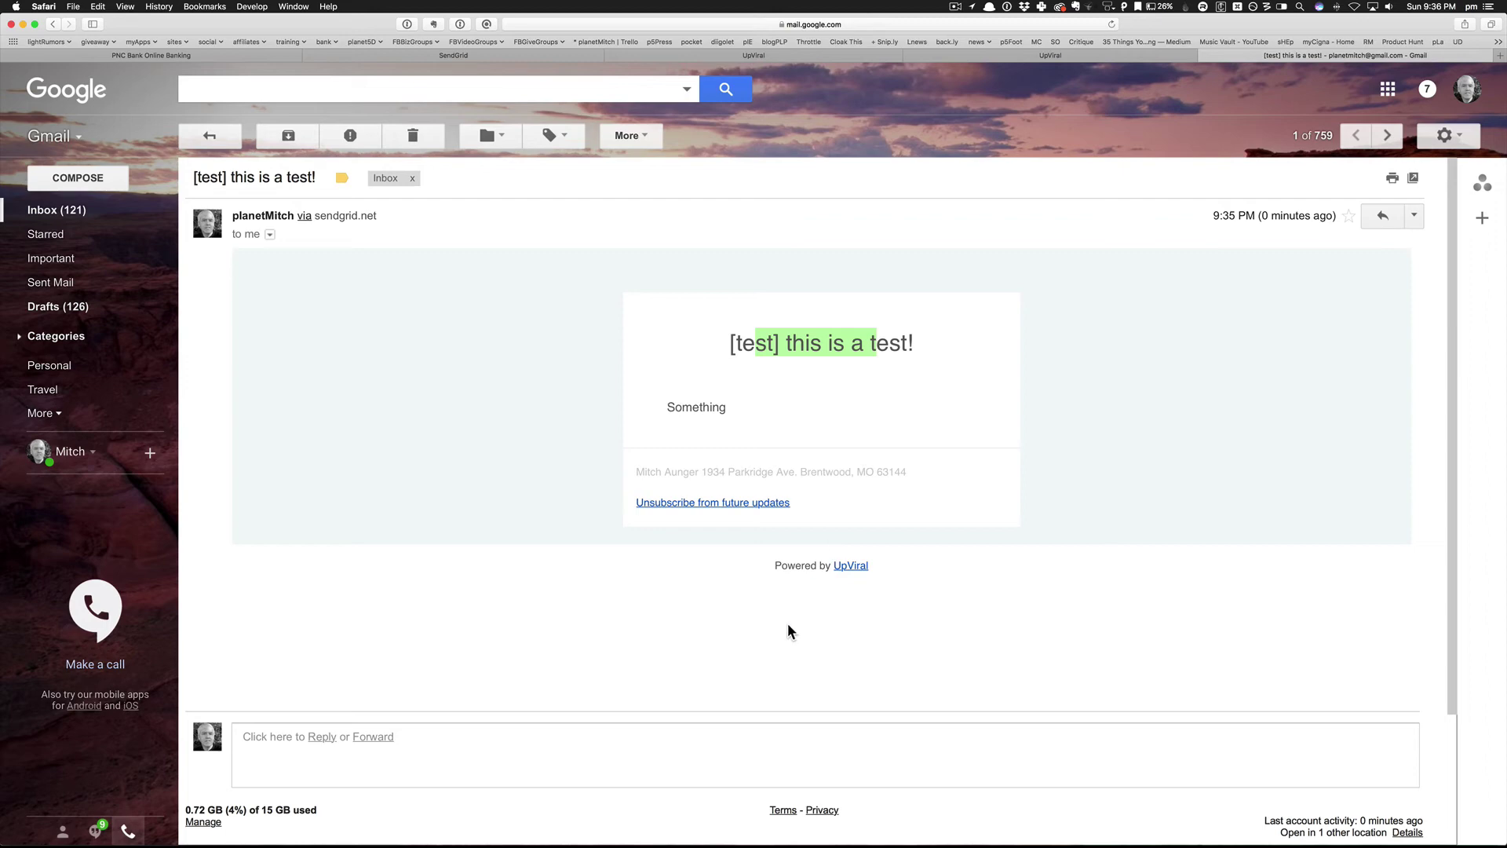
pyautogui.click(562, 416)
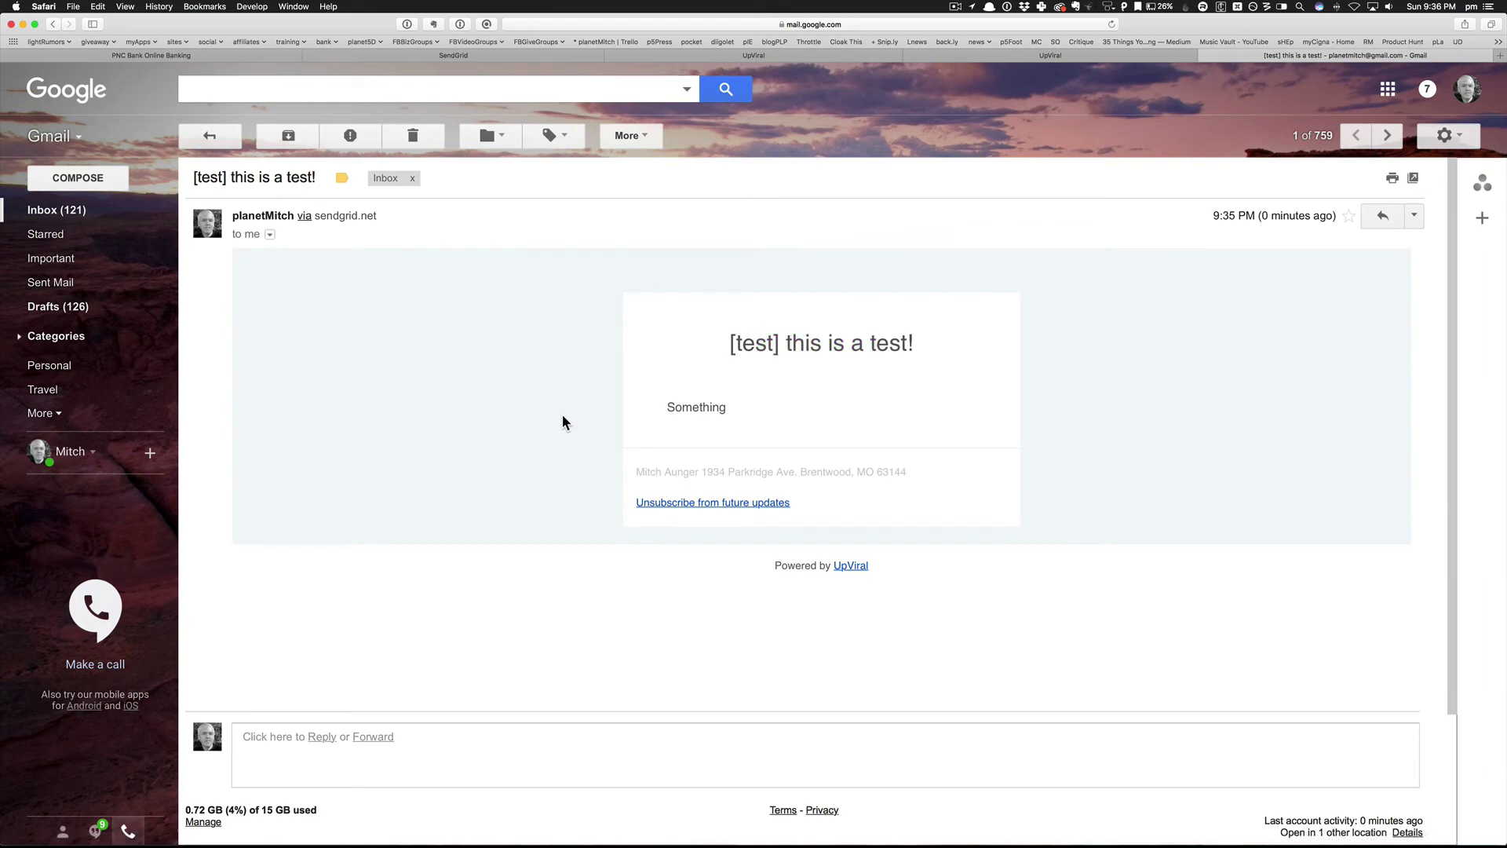